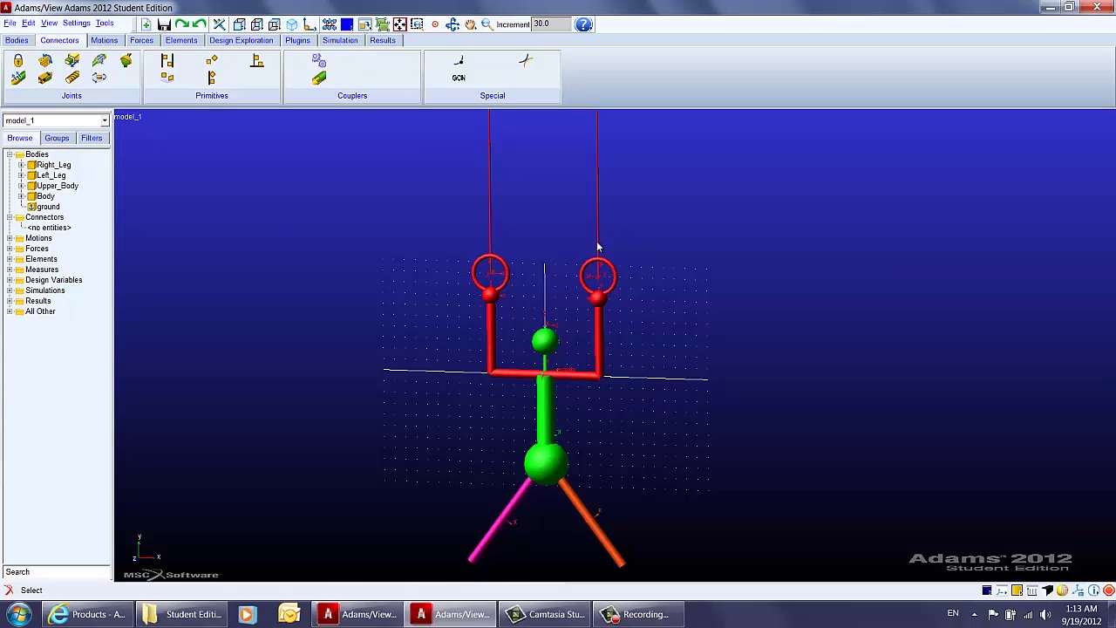
Create a revolute joint between Upper_Body and ground at MARKER_11, with its axis picked along the vertical MARKER_11.X direction.
click(45, 62)
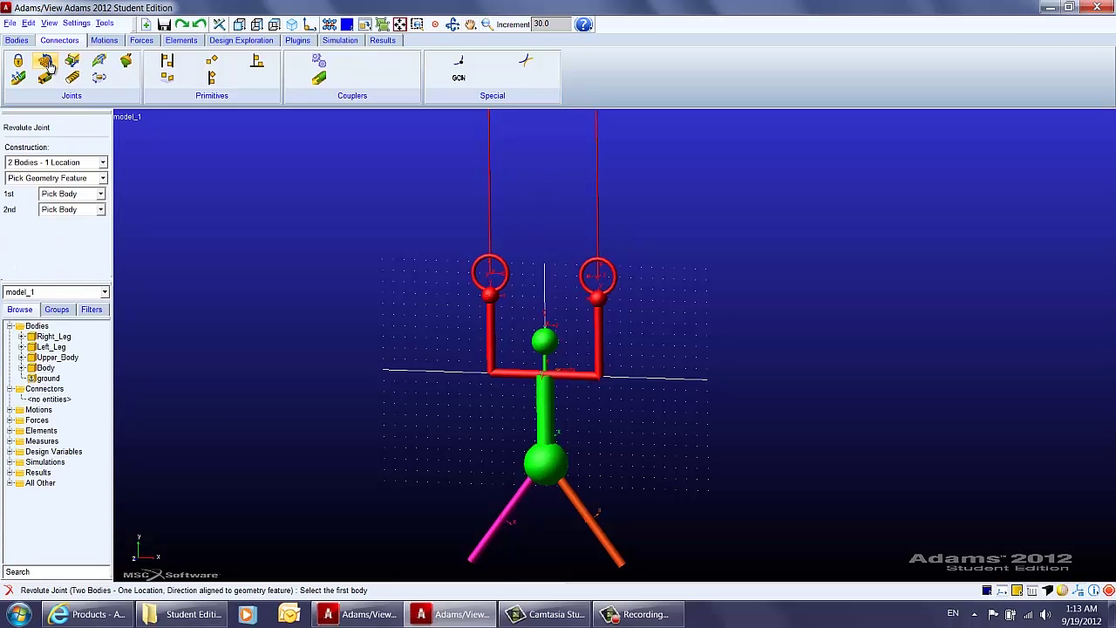
click(89, 179)
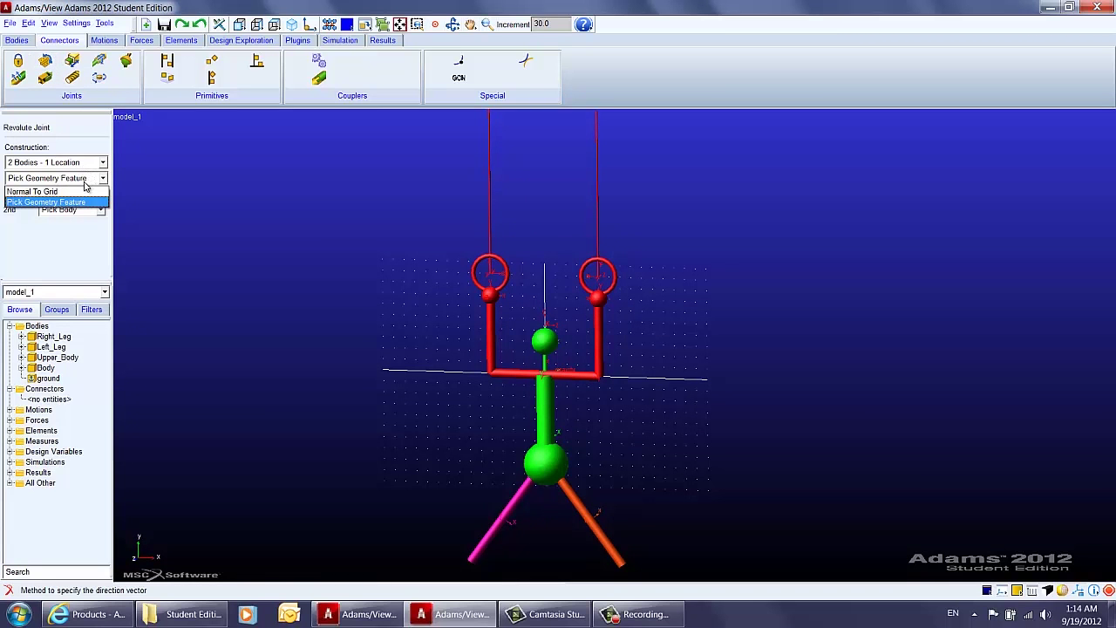
click(78, 202)
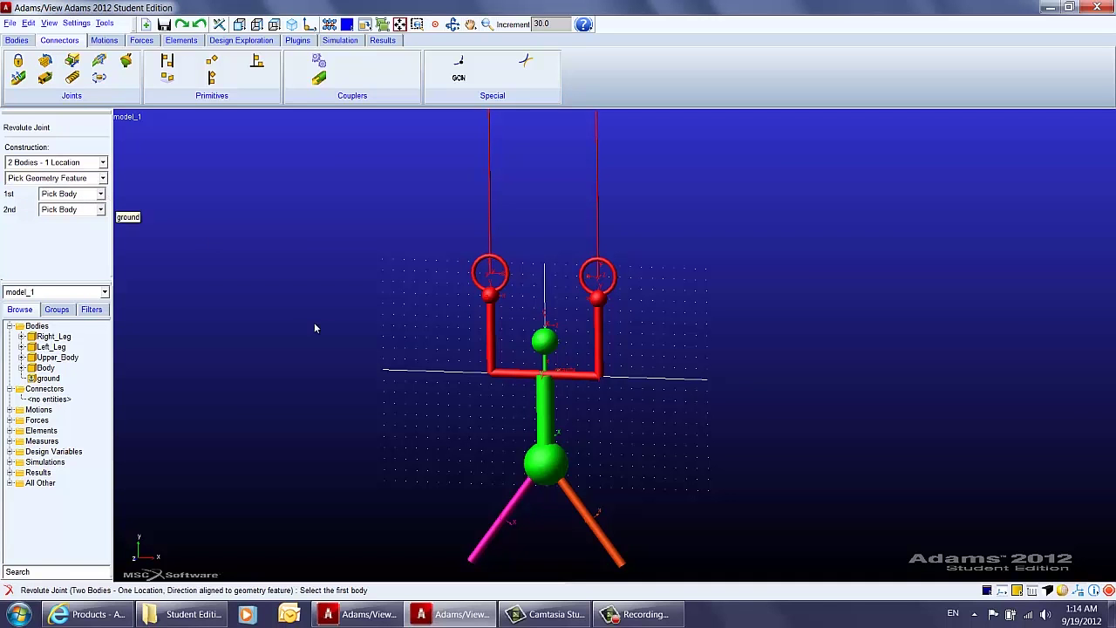
click(493, 341)
click(551, 255)
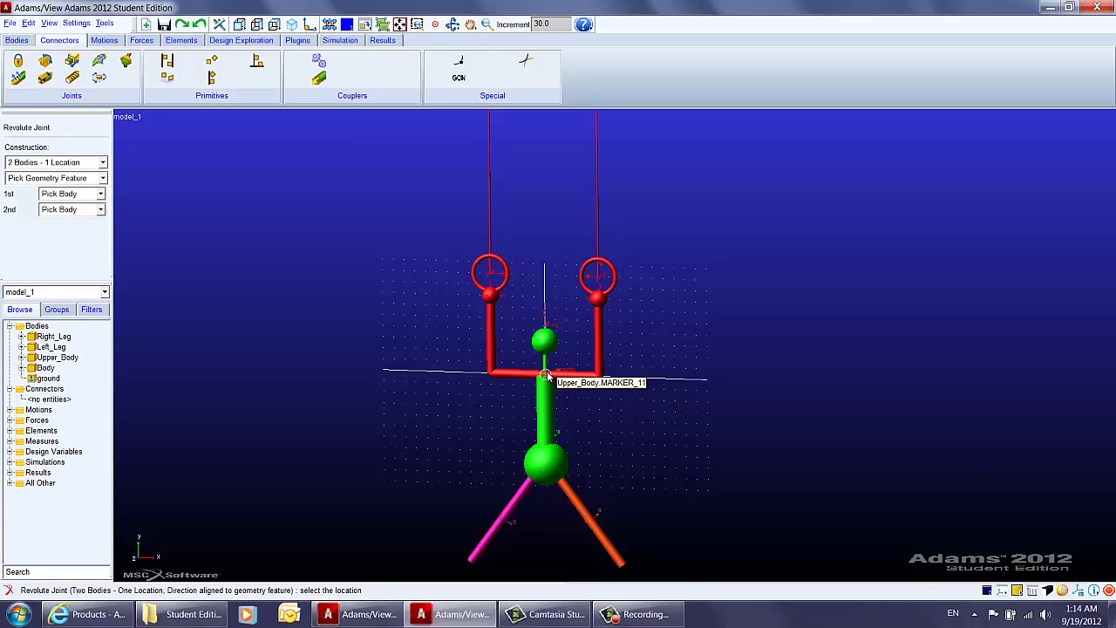
click(546, 374)
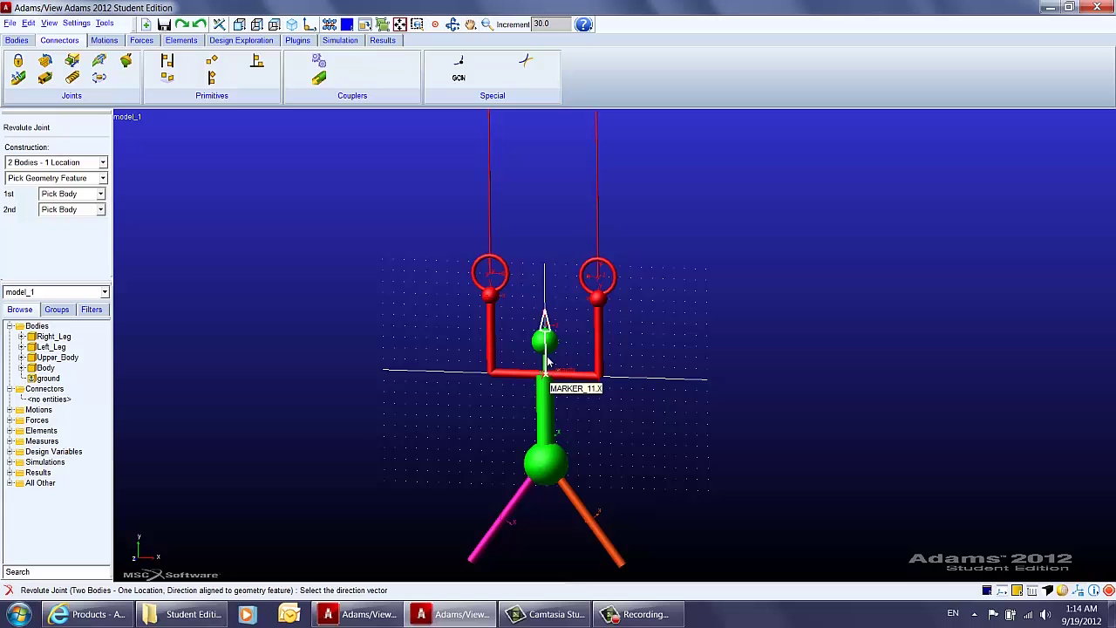
click(544, 311)
key(w)
drag(520, 345, 581, 399)
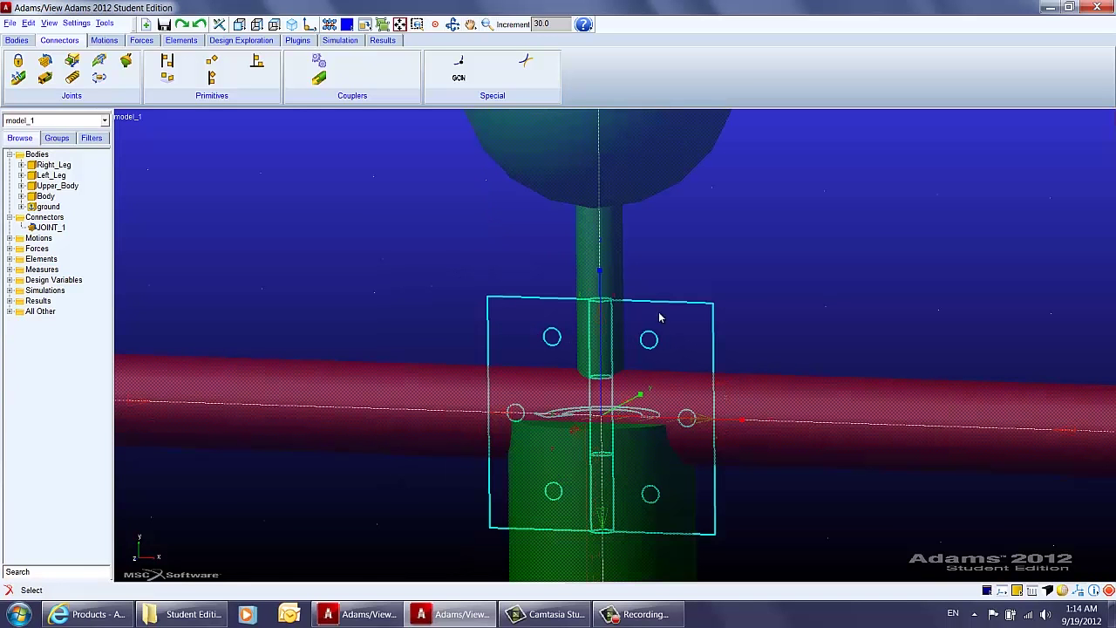
key(f)
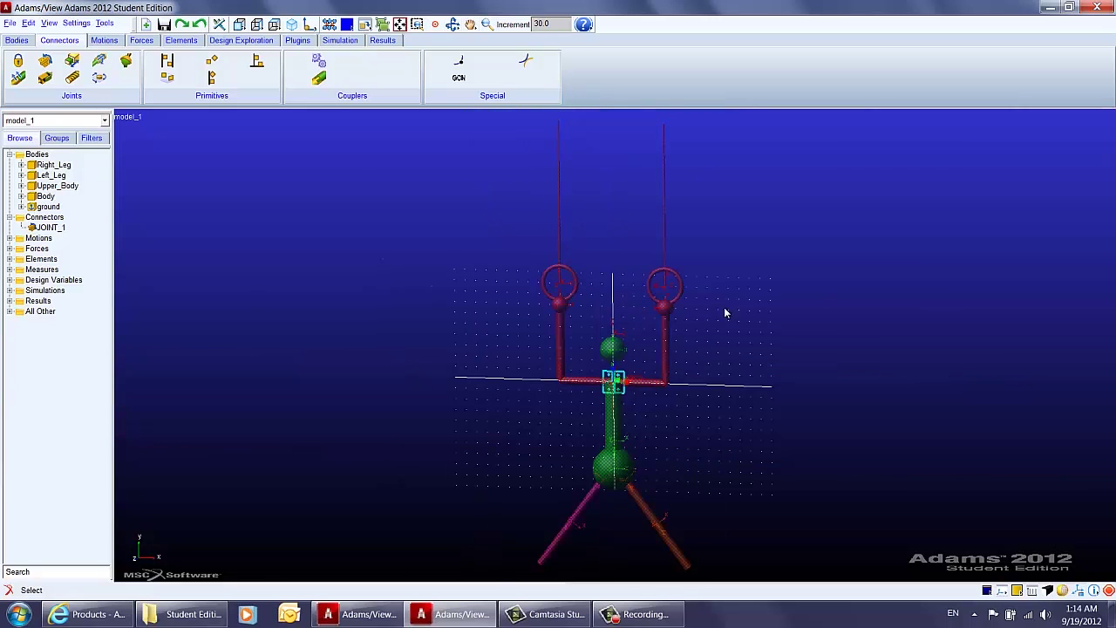
Rename the new revolute joint between the upper body and ground as Ground_Upper.
click(50, 227)
right_click(54, 230)
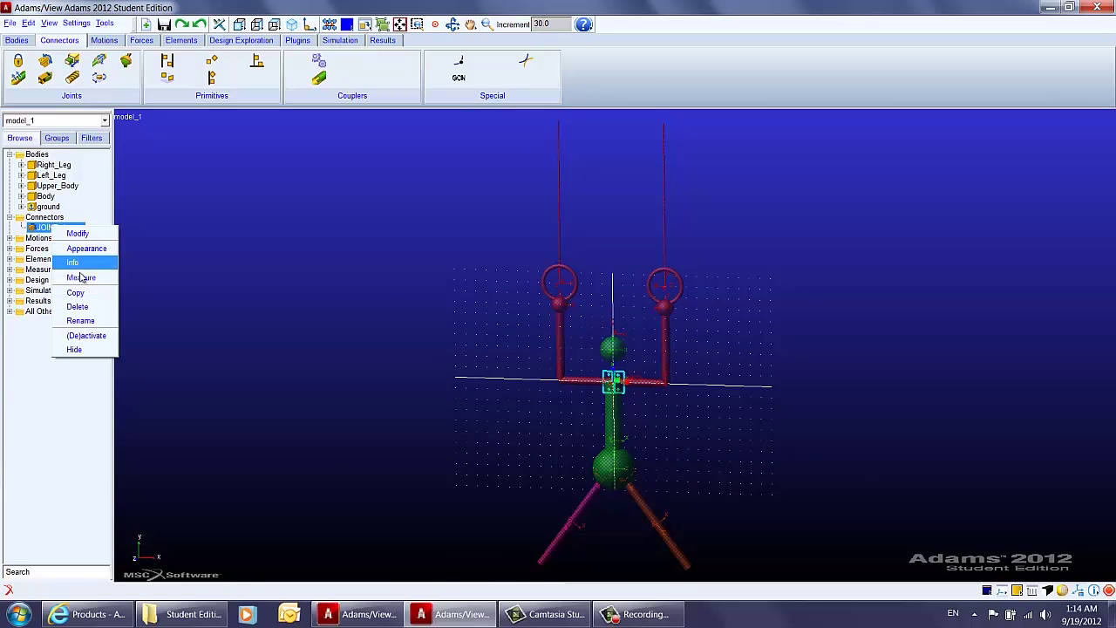
click(94, 321)
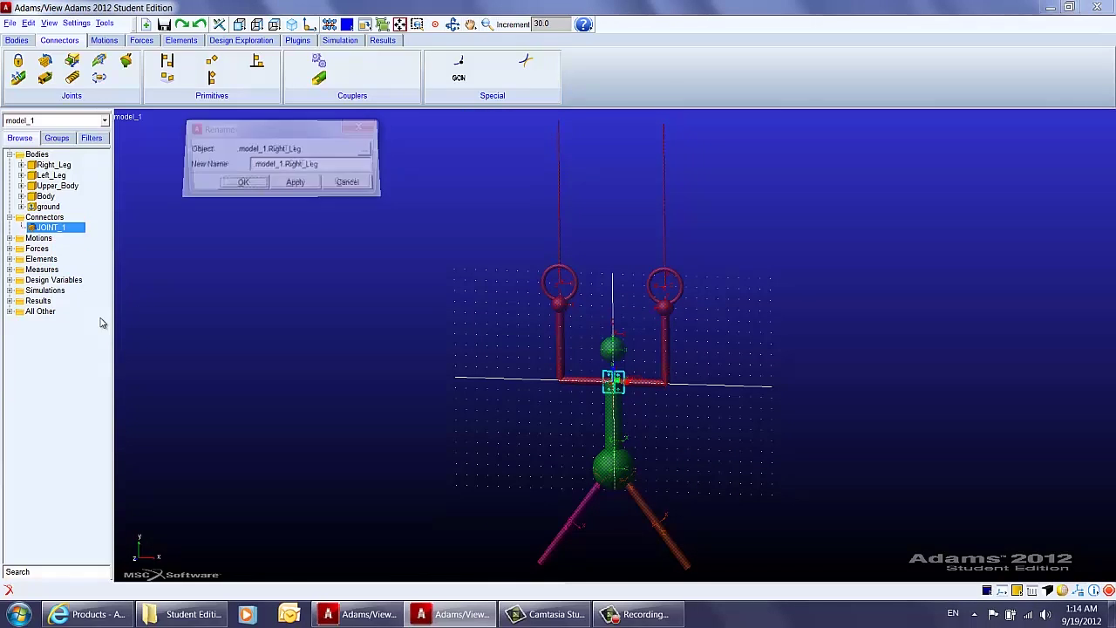
double_click(301, 164)
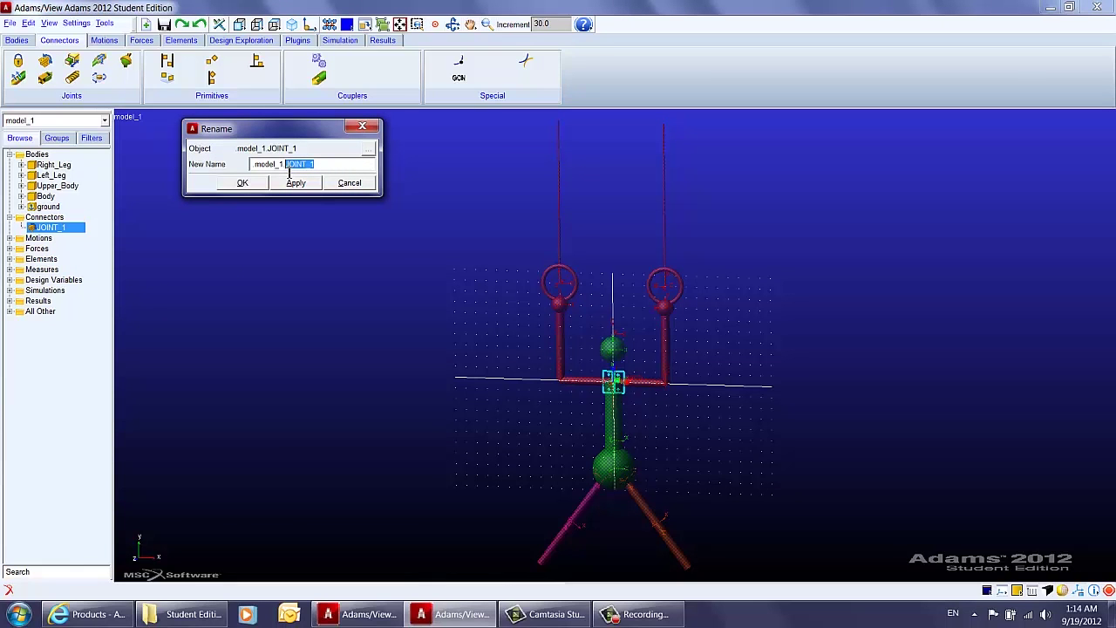
text(Ground_Upper)
click(244, 182)
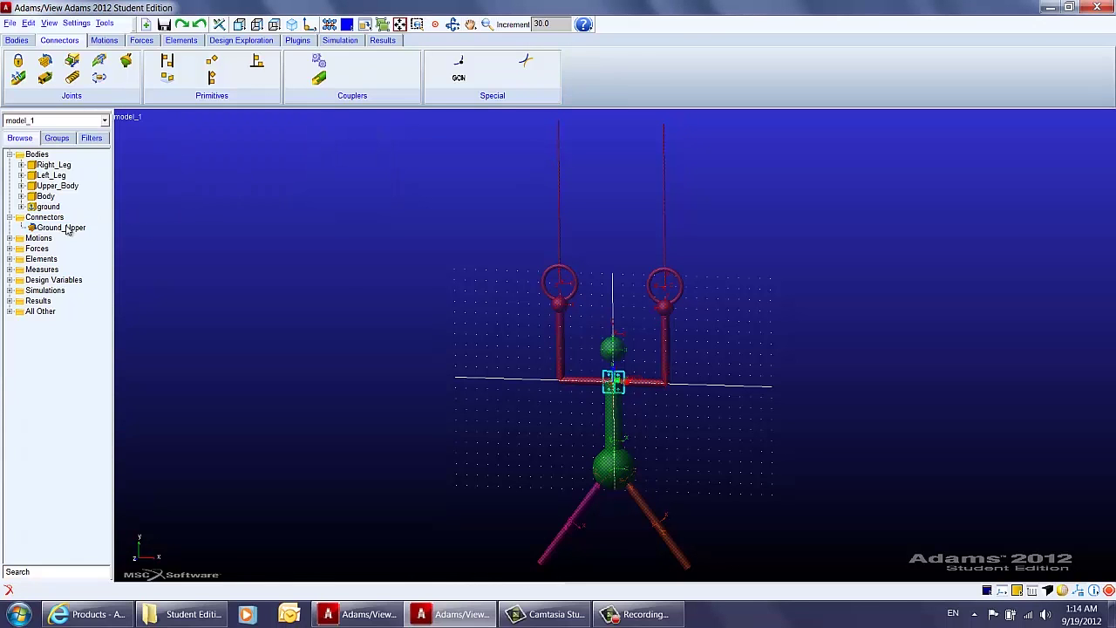
click(68, 229)
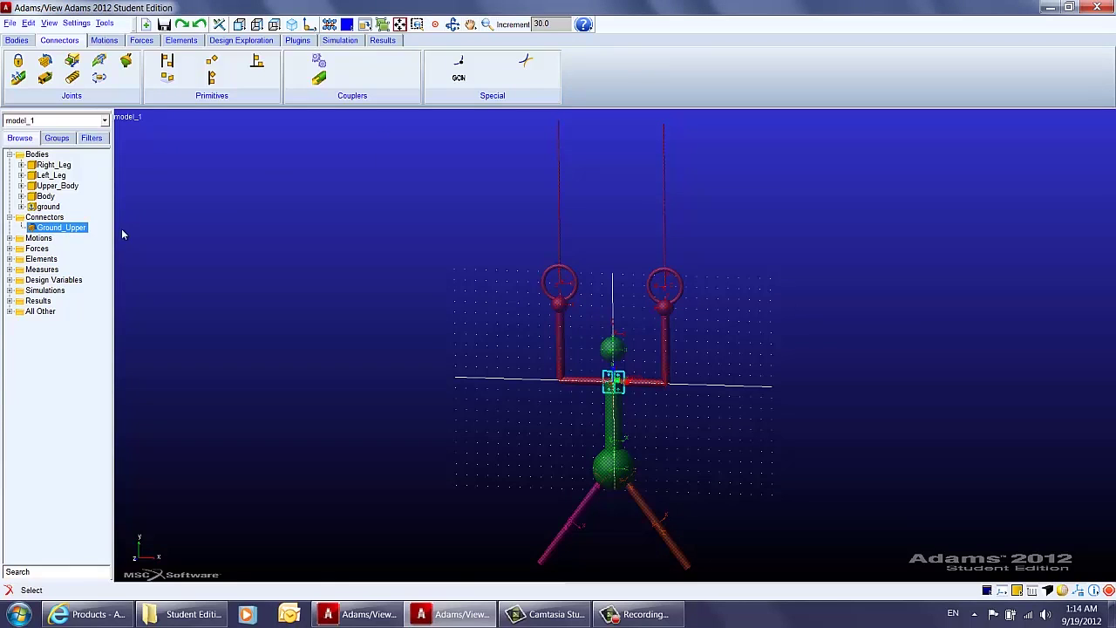
click(148, 228)
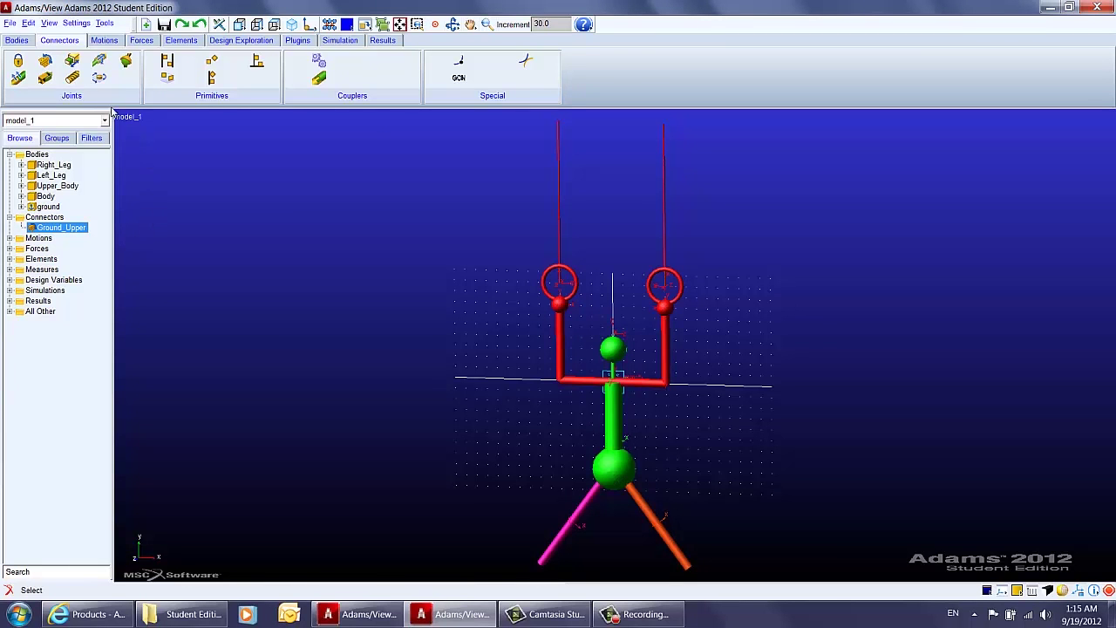
Create a revolute joint between Body and Upper_Body at the crossbar's centre, with its axis along the crossbar (CYLINDER_11.E2).
click(46, 63)
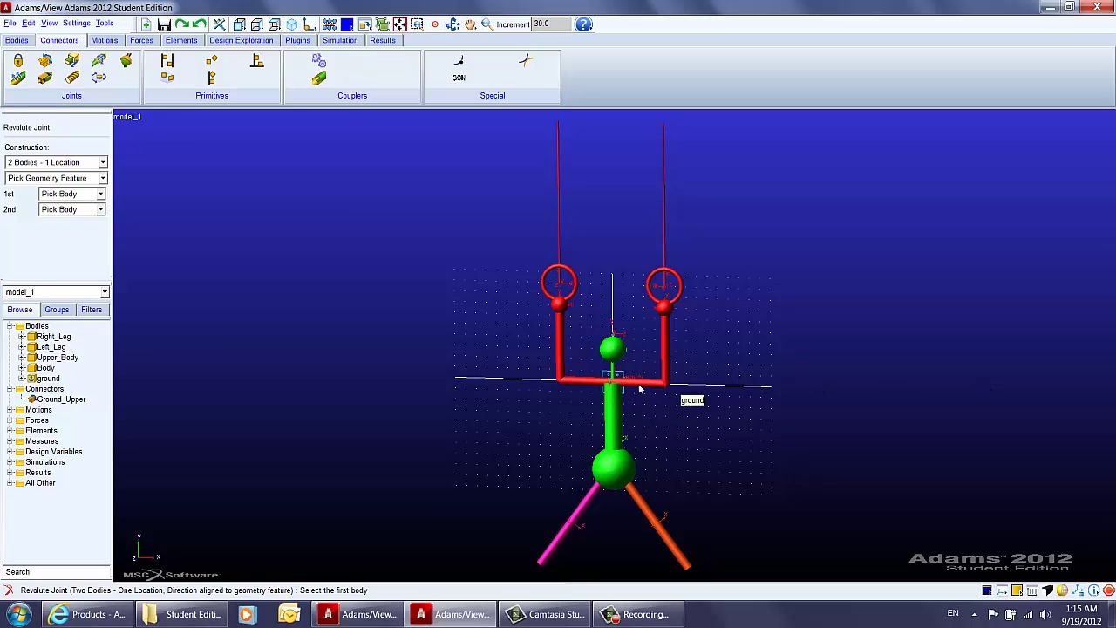
click(102, 163)
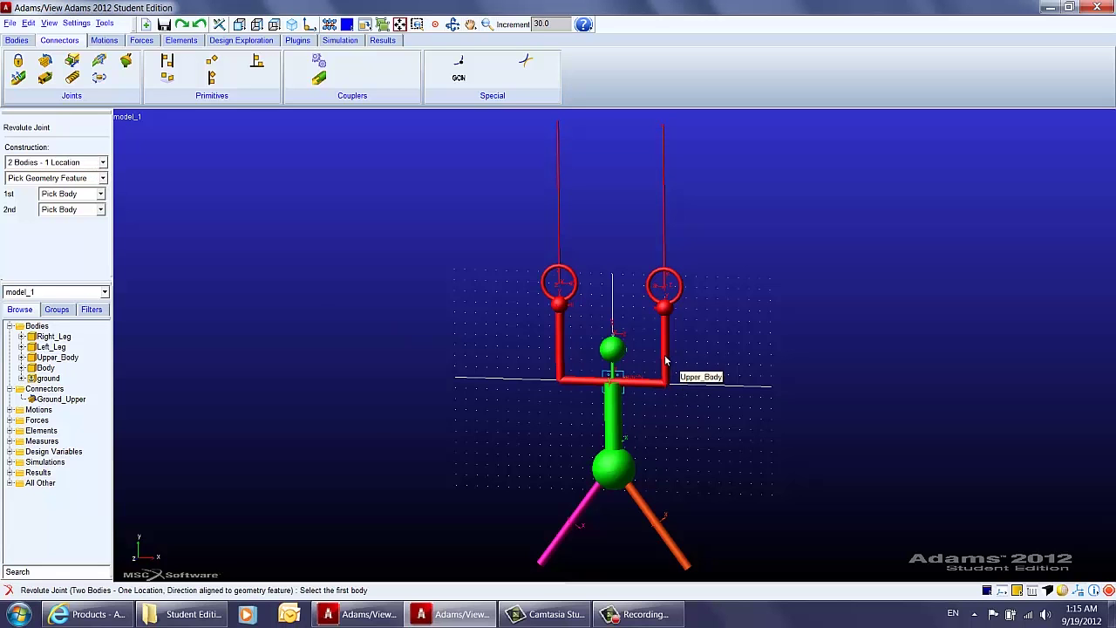
click(615, 356)
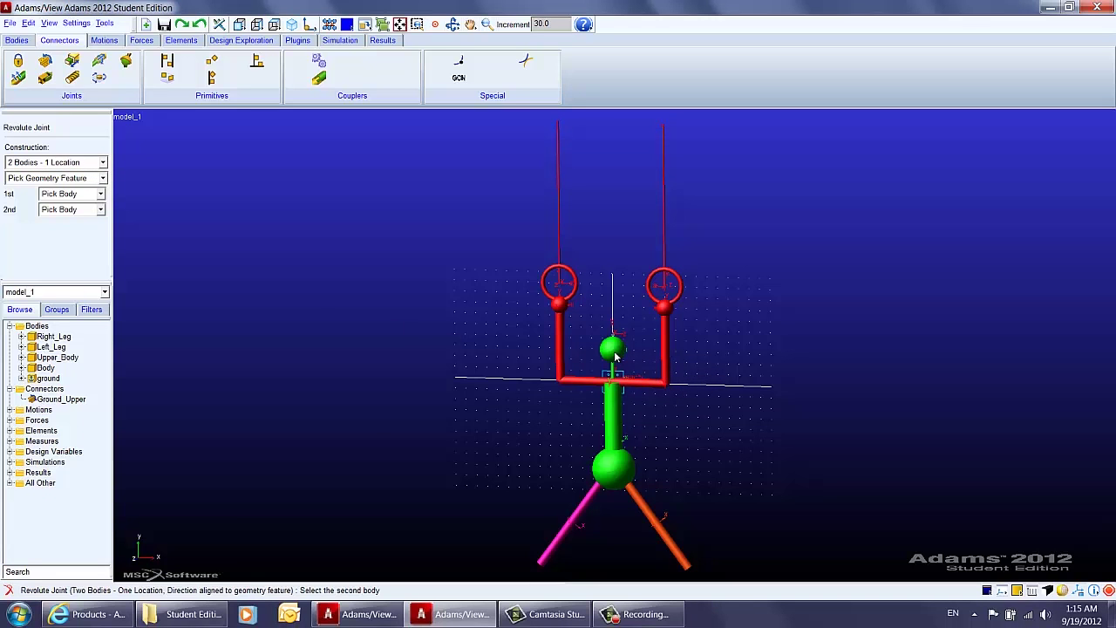
click(665, 358)
click(614, 387)
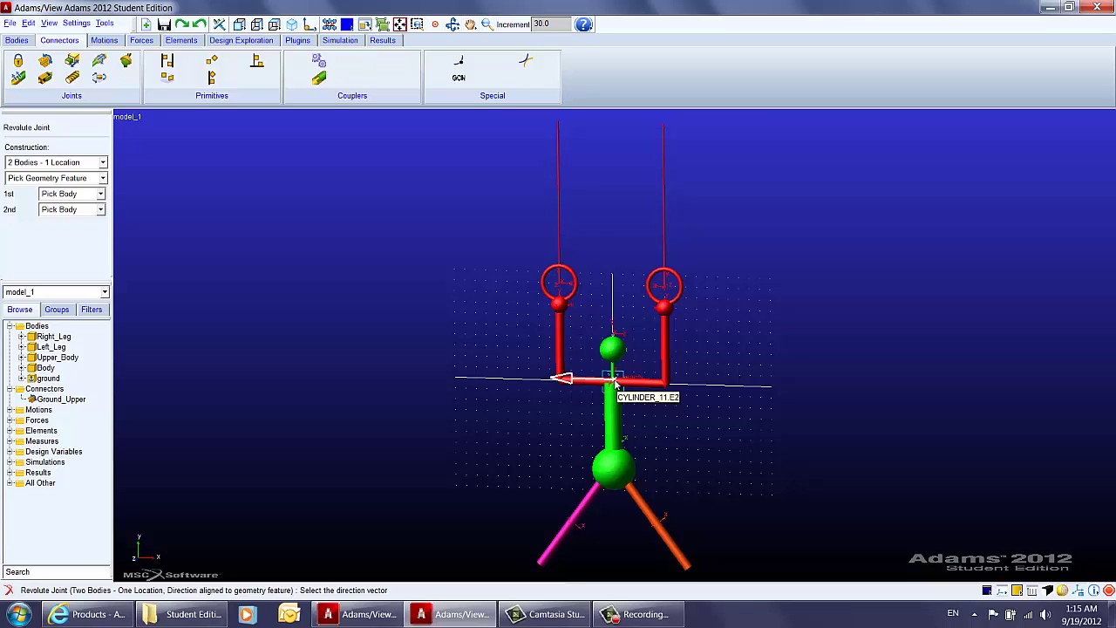
click(615, 383)
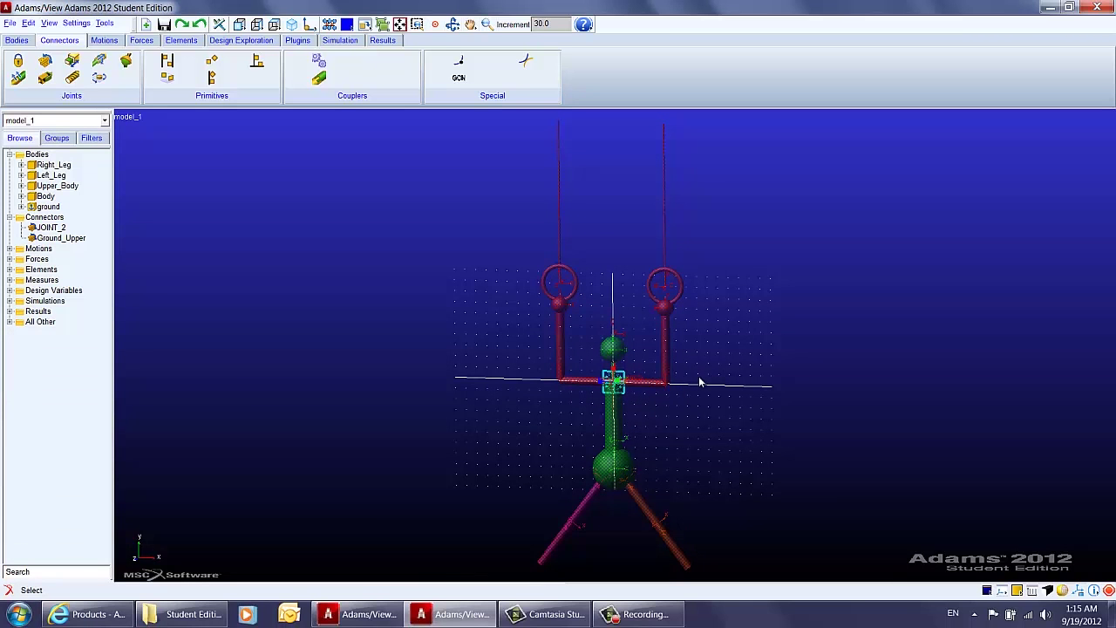
key(w)
drag(590, 353, 642, 402)
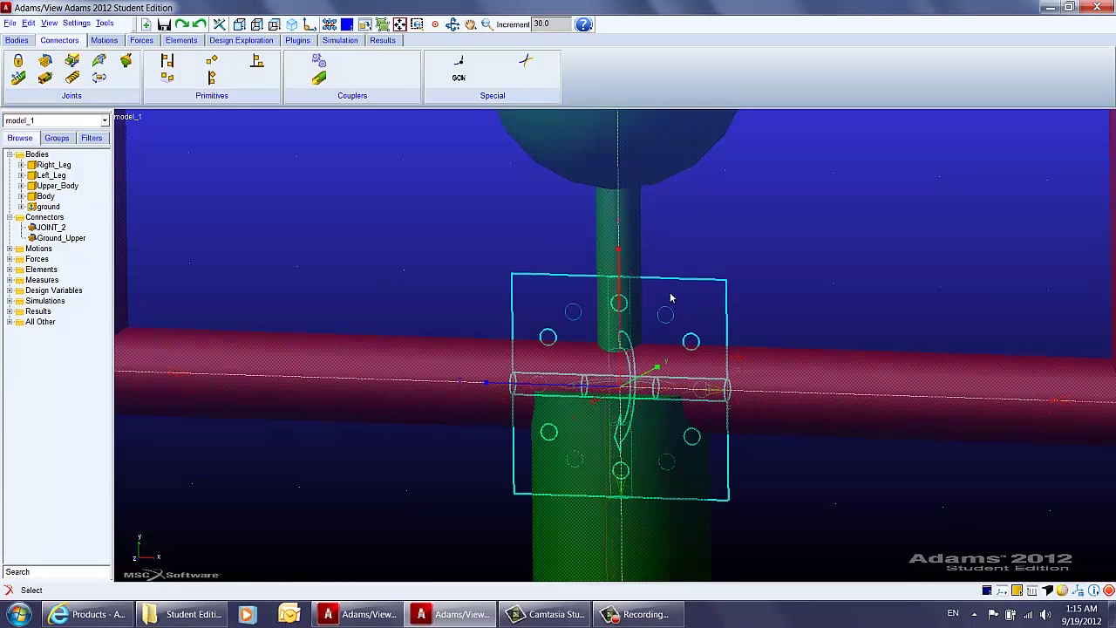
key(f)
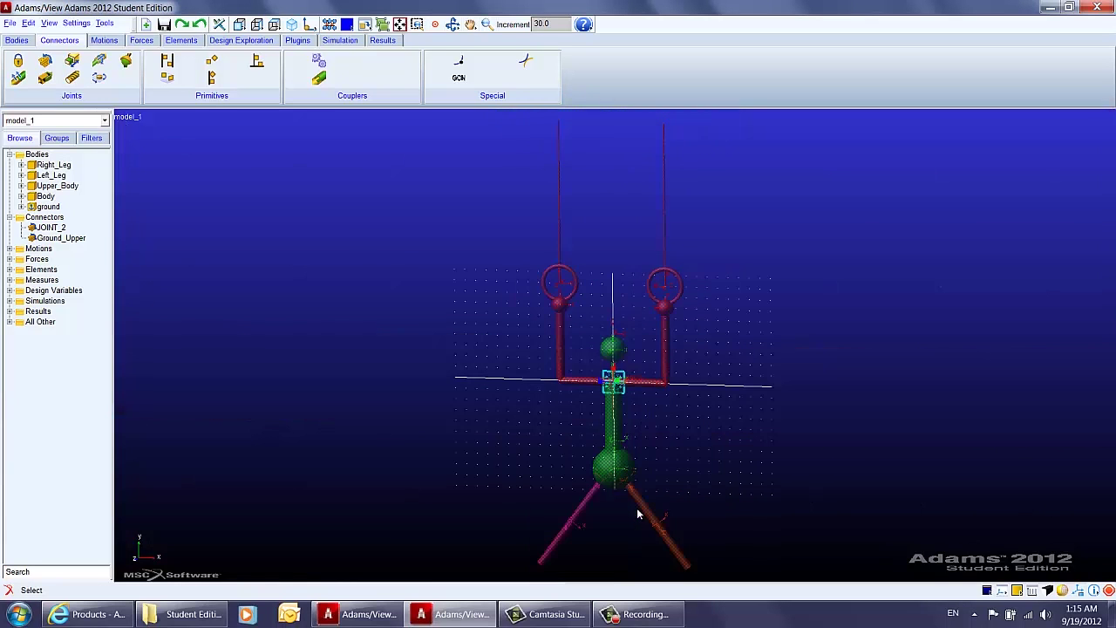
Rename the revolute joint between the body and upper body as Body_Upper.
right_click(50, 227)
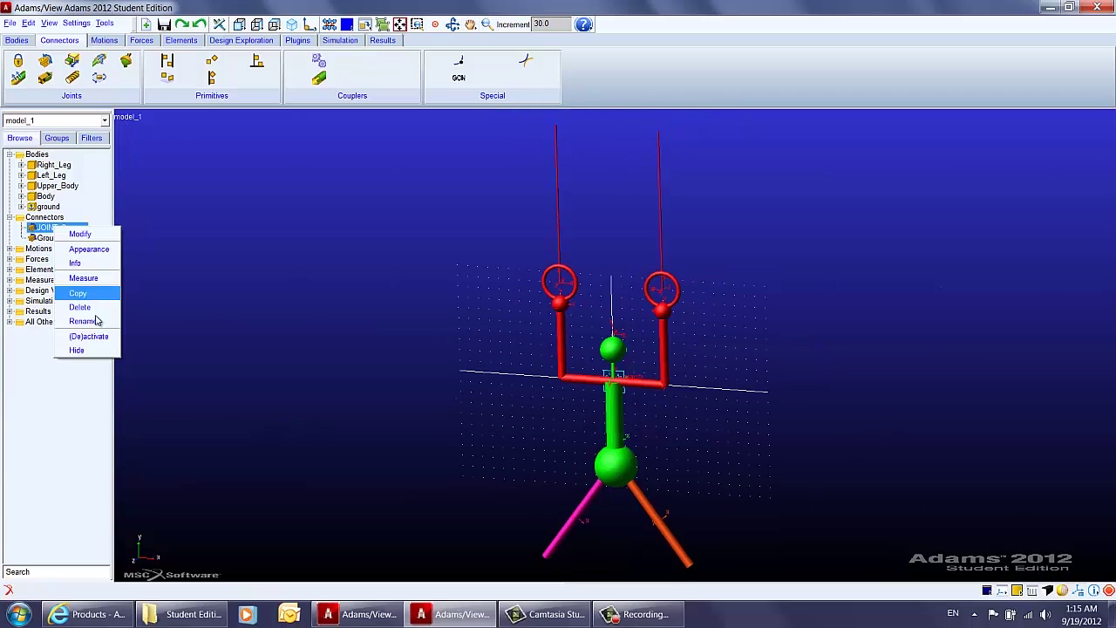
click(83, 321)
drag(314, 164, 288, 171)
text(Body_Upper)
click(257, 184)
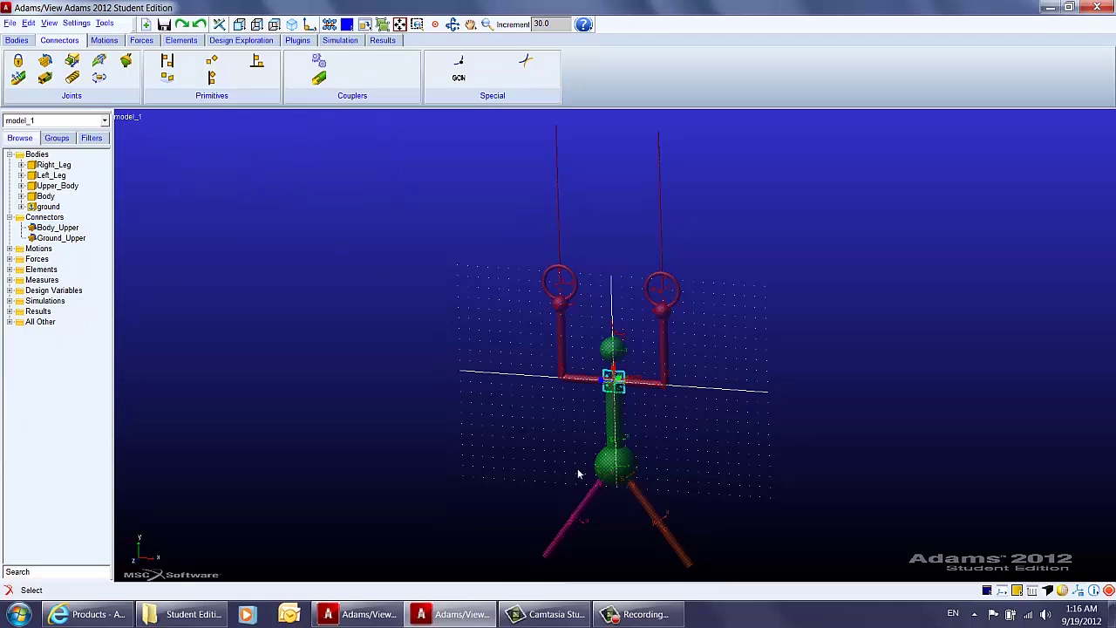
Create a spherical joint between Left_Leg and Body, normal to grid, located at Left_Leg.MARKER_16 on the hip sphere.
key(t)
drag(712, 448, 672, 377)
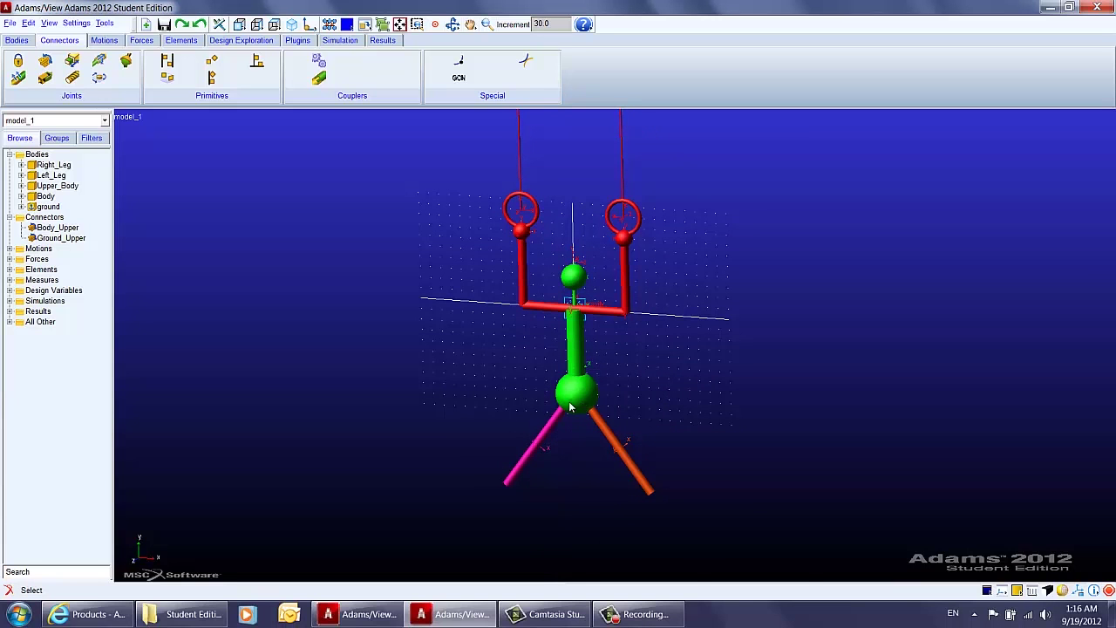
click(126, 63)
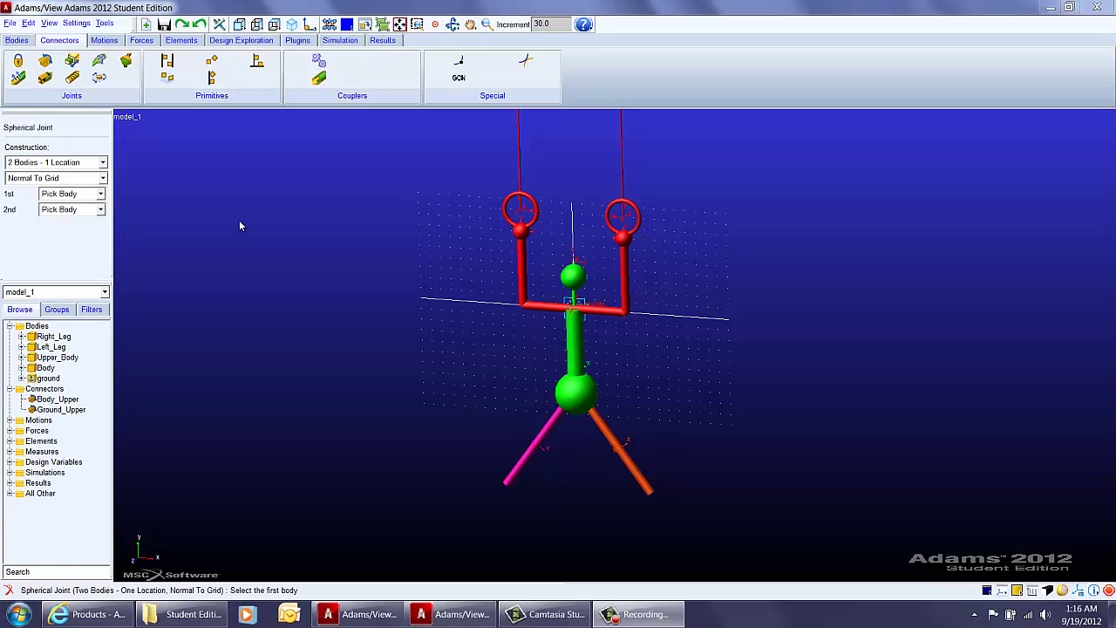
click(548, 428)
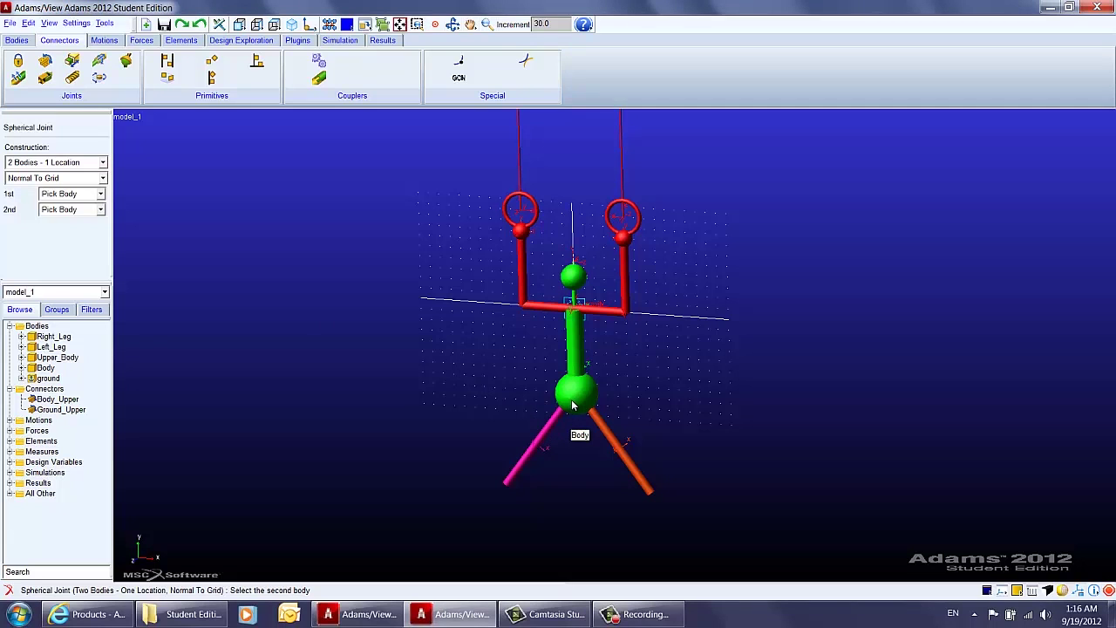
click(573, 405)
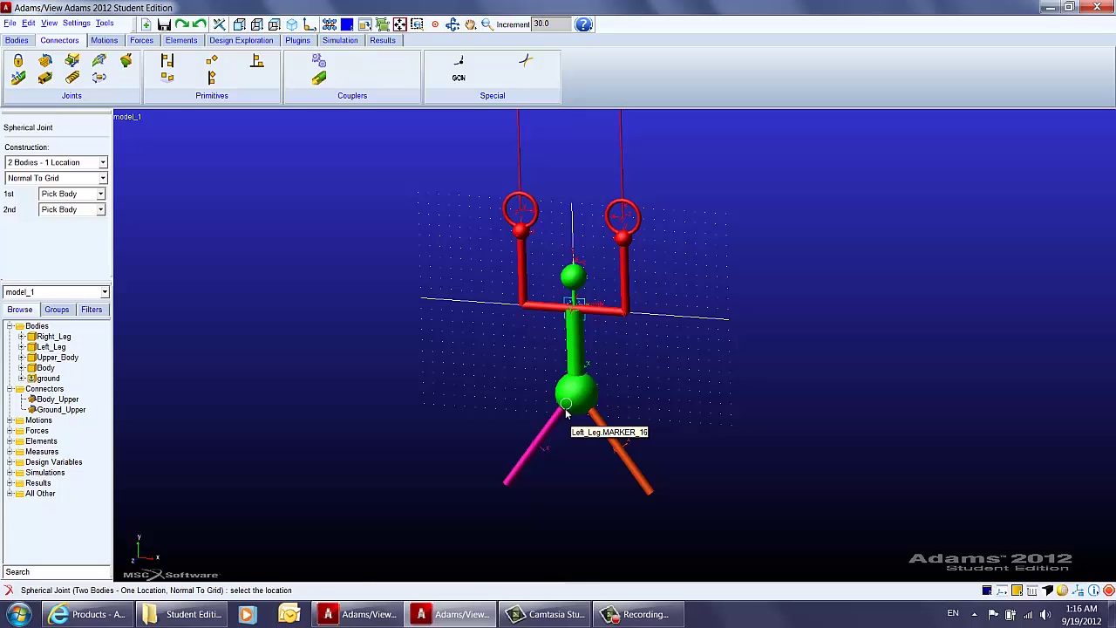
click(567, 412)
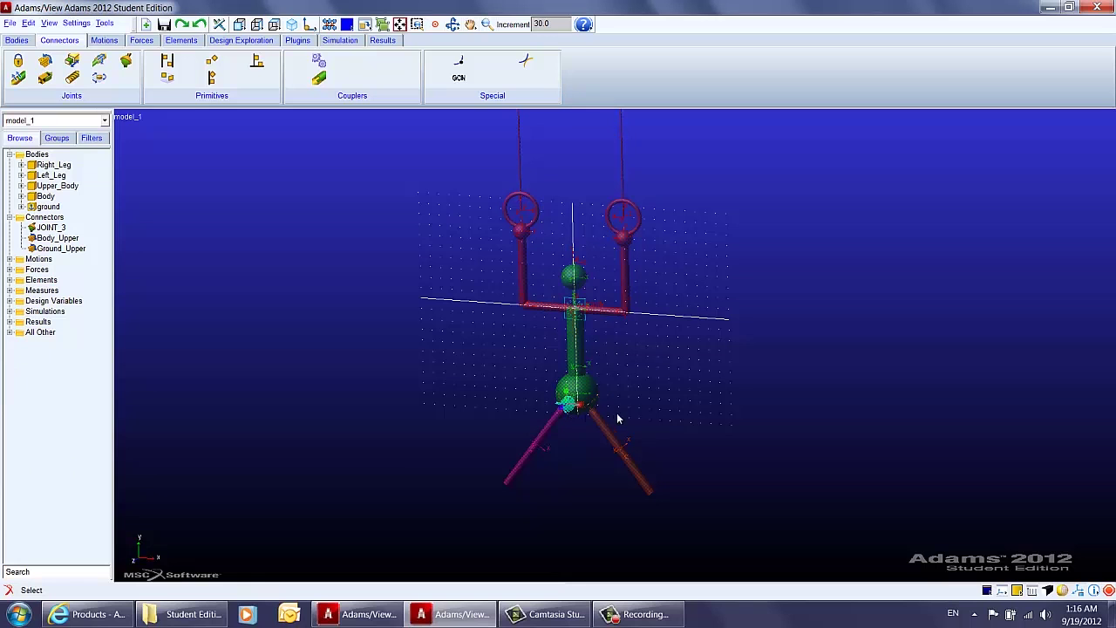
click(662, 436)
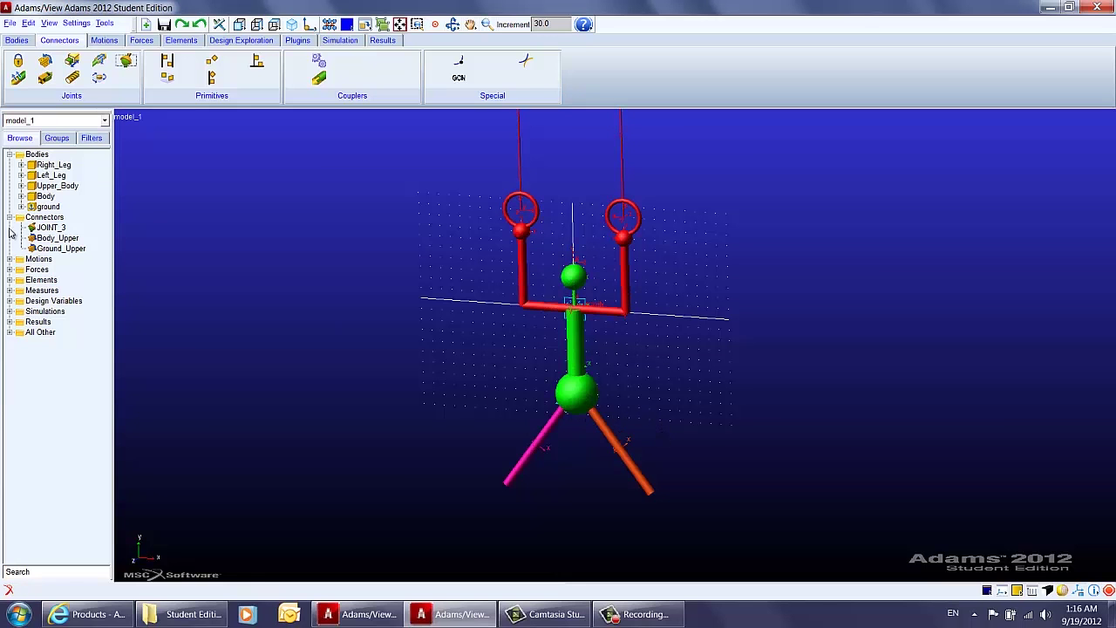
Rename the spherical joint between the left leg and body as Left_Body.
right_click(58, 232)
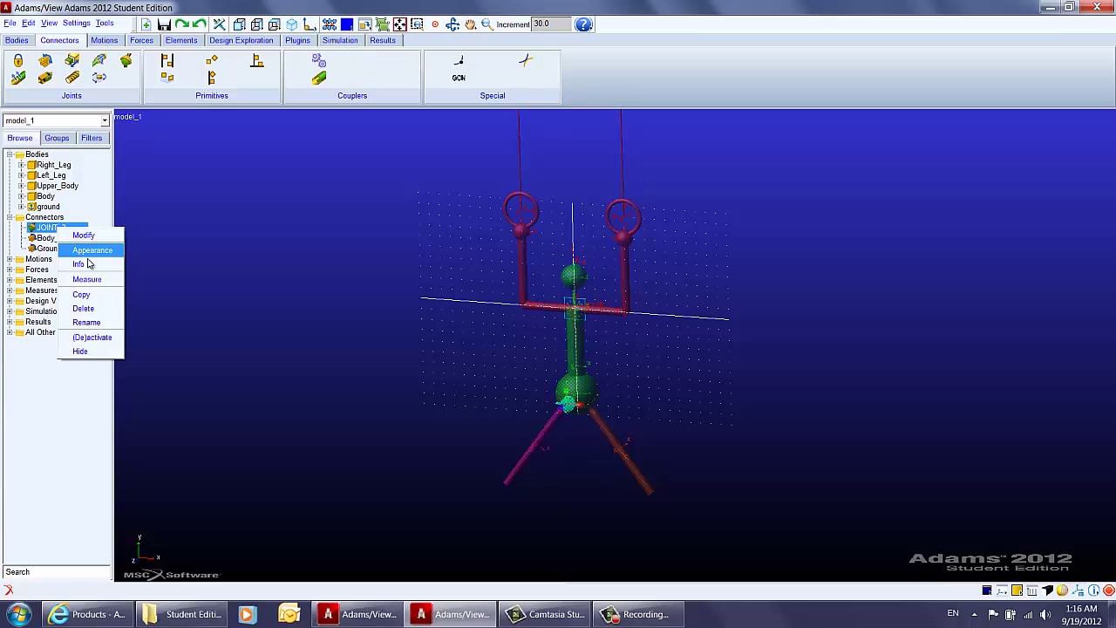
click(103, 327)
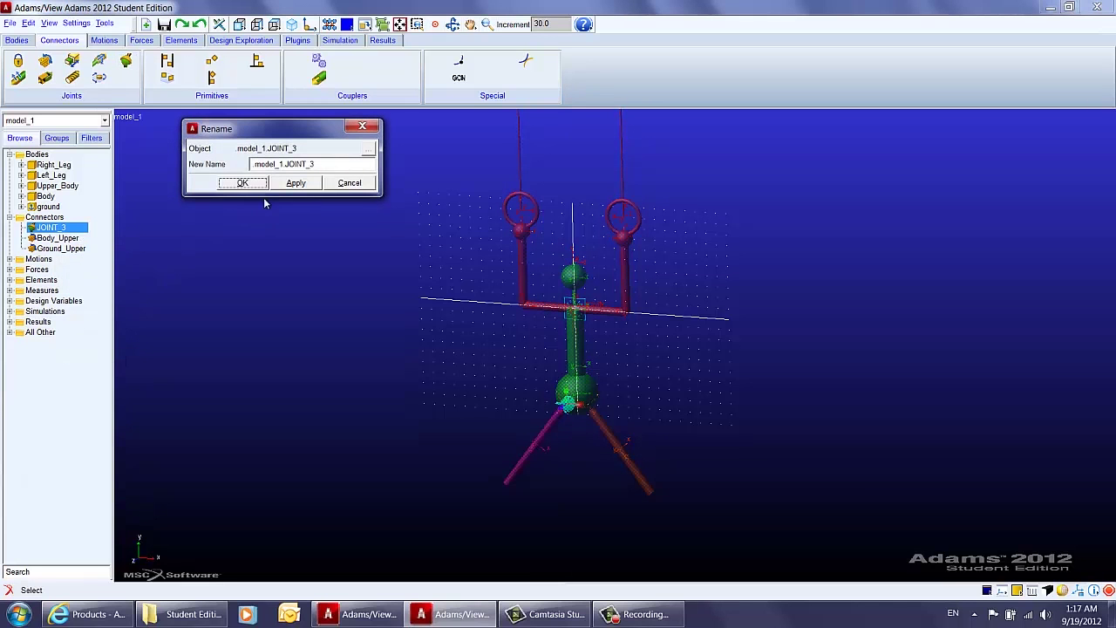
drag(314, 165, 287, 164)
text(Left_Body)
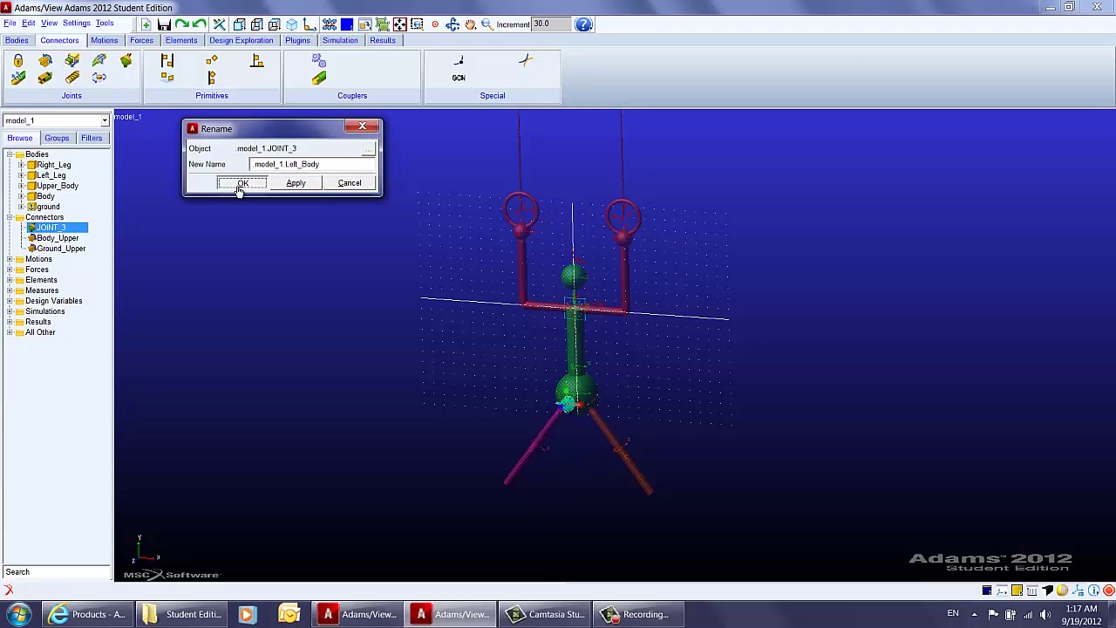
click(240, 186)
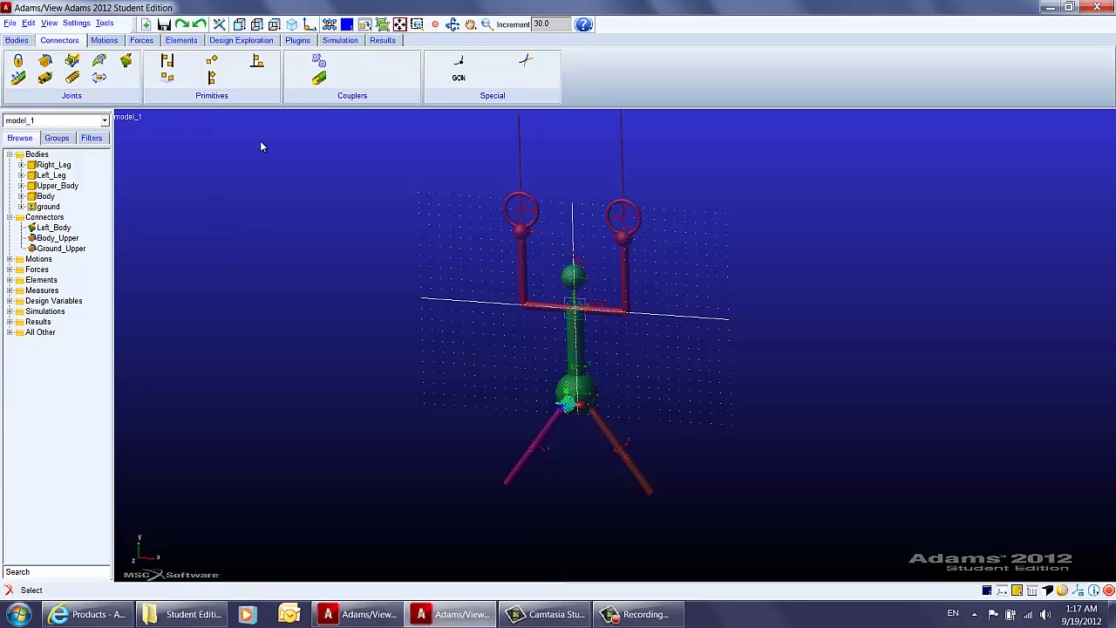
click(691, 443)
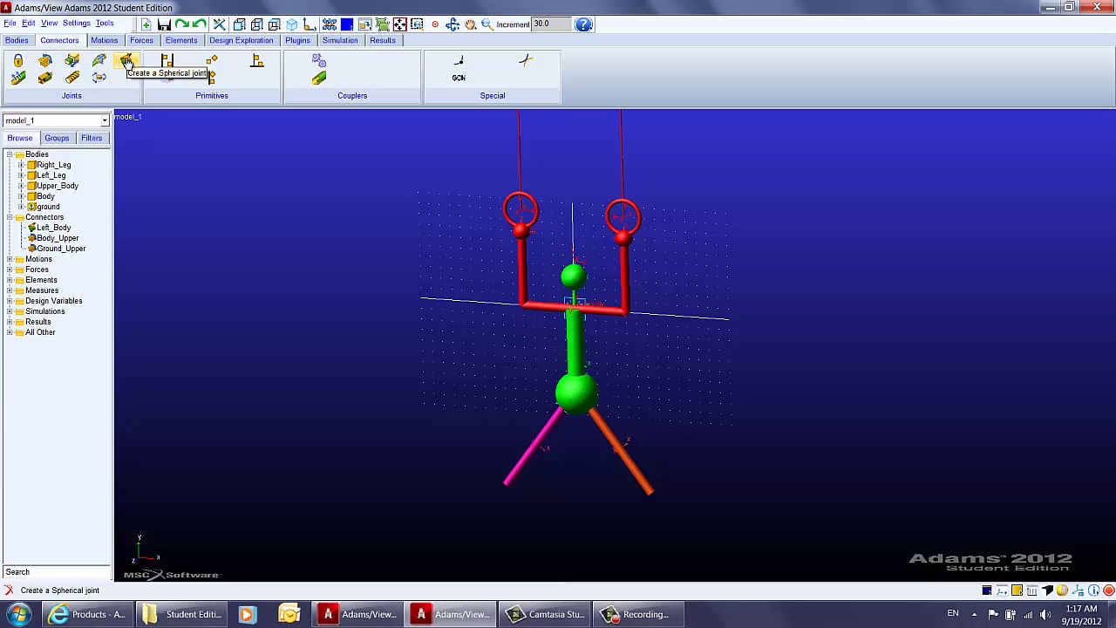
Create a spherical joint between Right_Leg and Body, normal to grid, located at Right_Leg.MARKER_17 on the hip sphere.
click(126, 62)
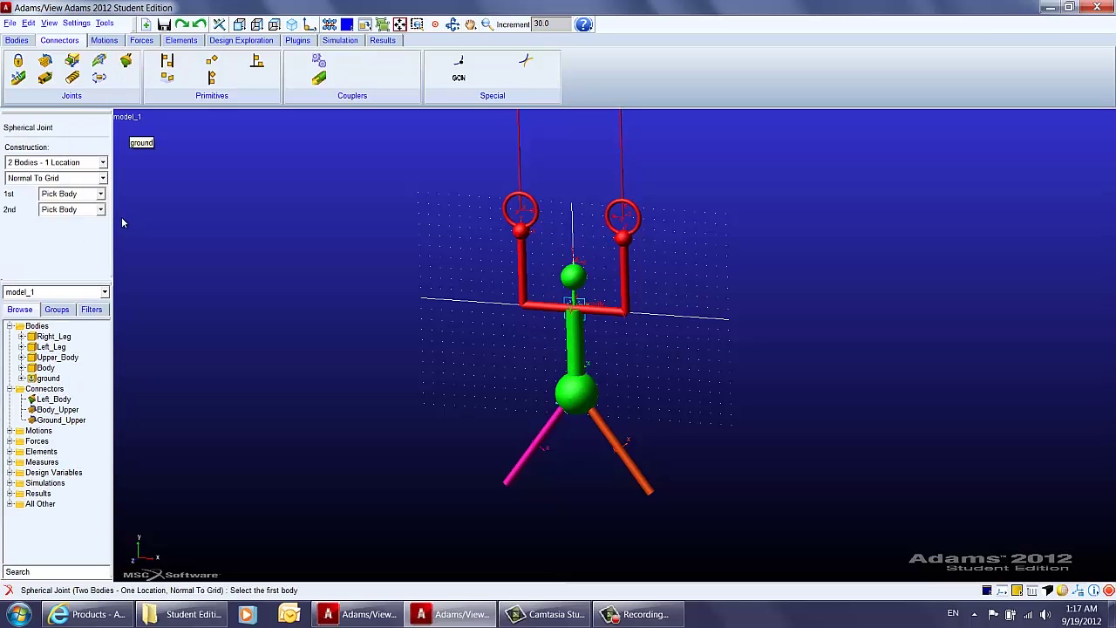
click(630, 462)
click(600, 414)
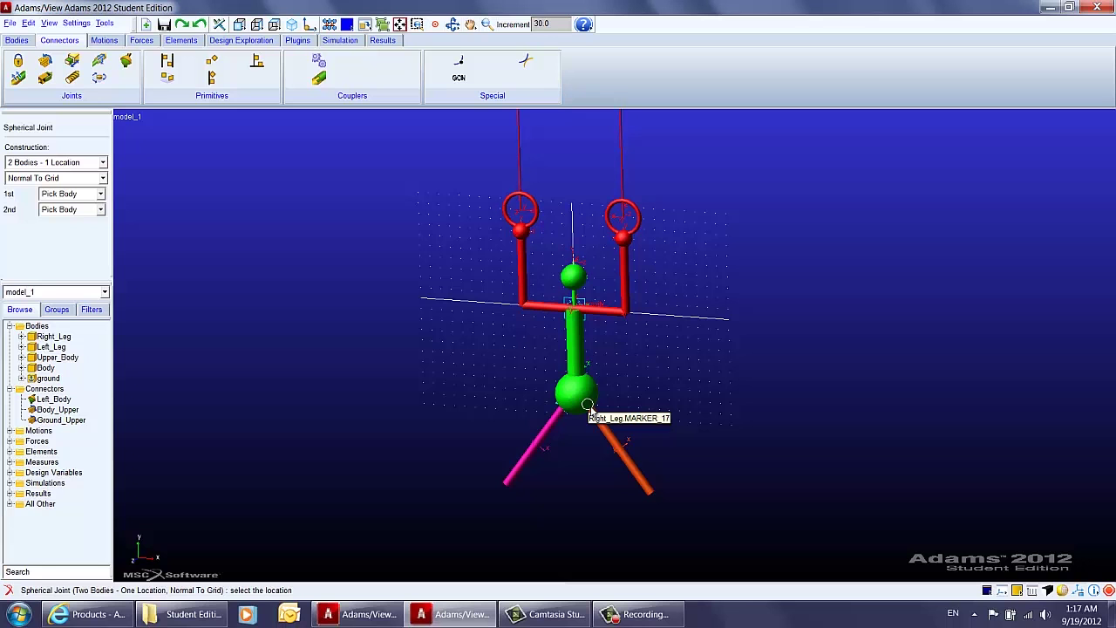
click(587, 407)
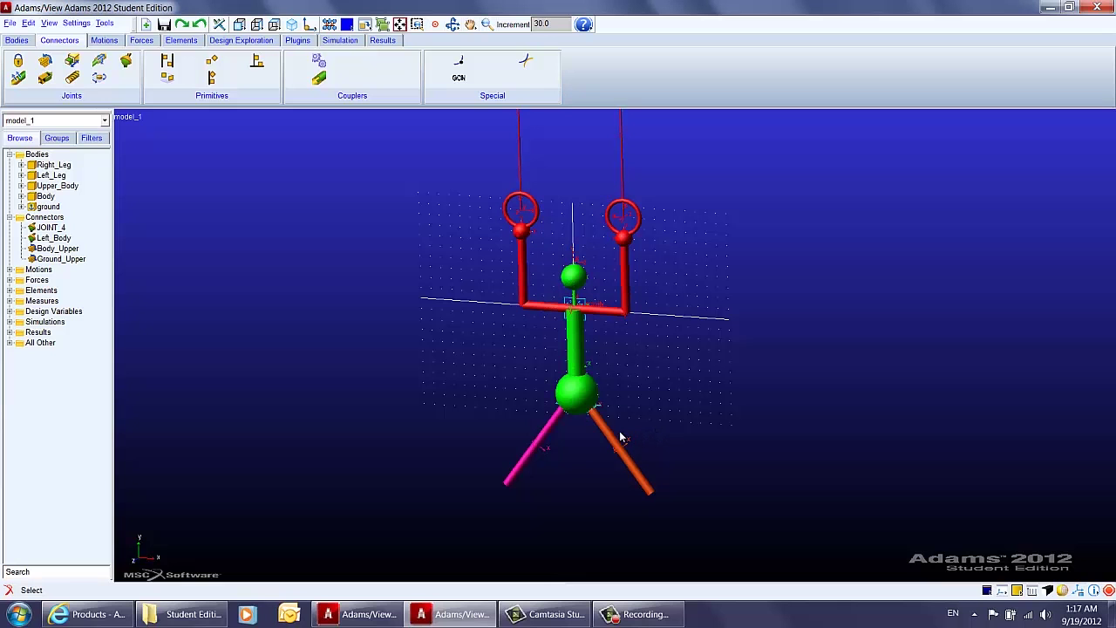
Rename the spherical joint between the right leg and body as Right_body.
click(72, 232)
right_click(73, 233)
click(102, 324)
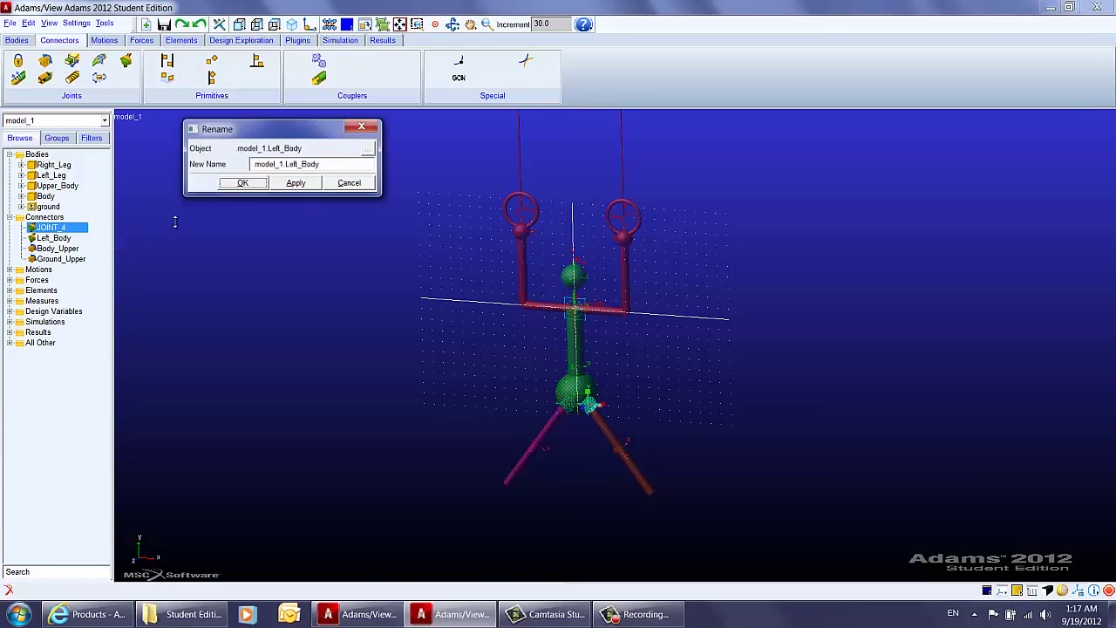
drag(314, 165, 286, 171)
text(Right)
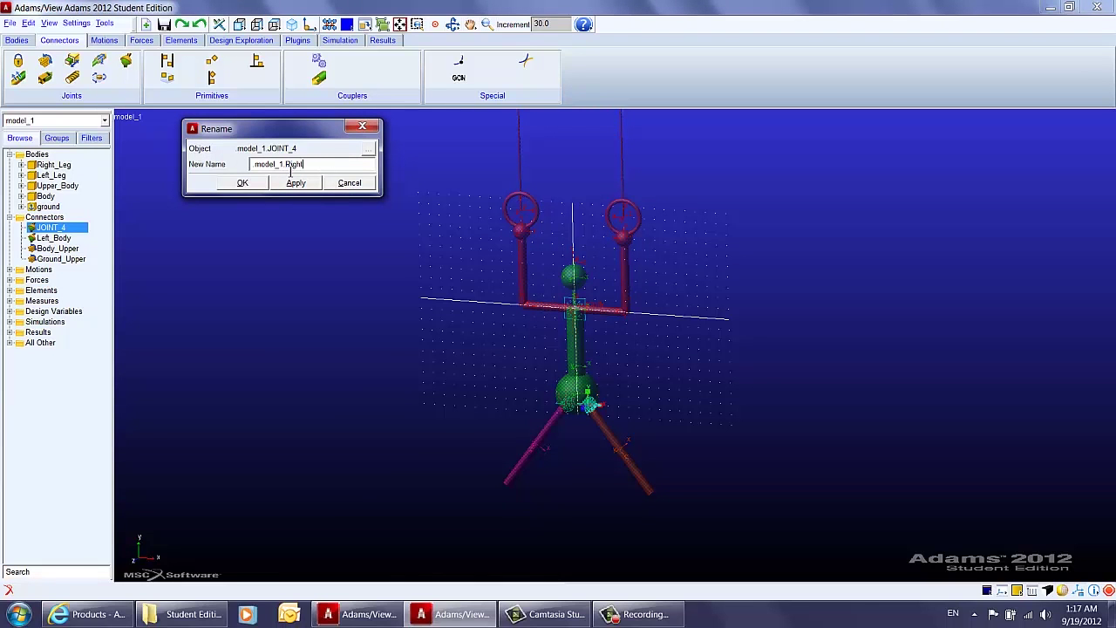
text(_body)
click(244, 183)
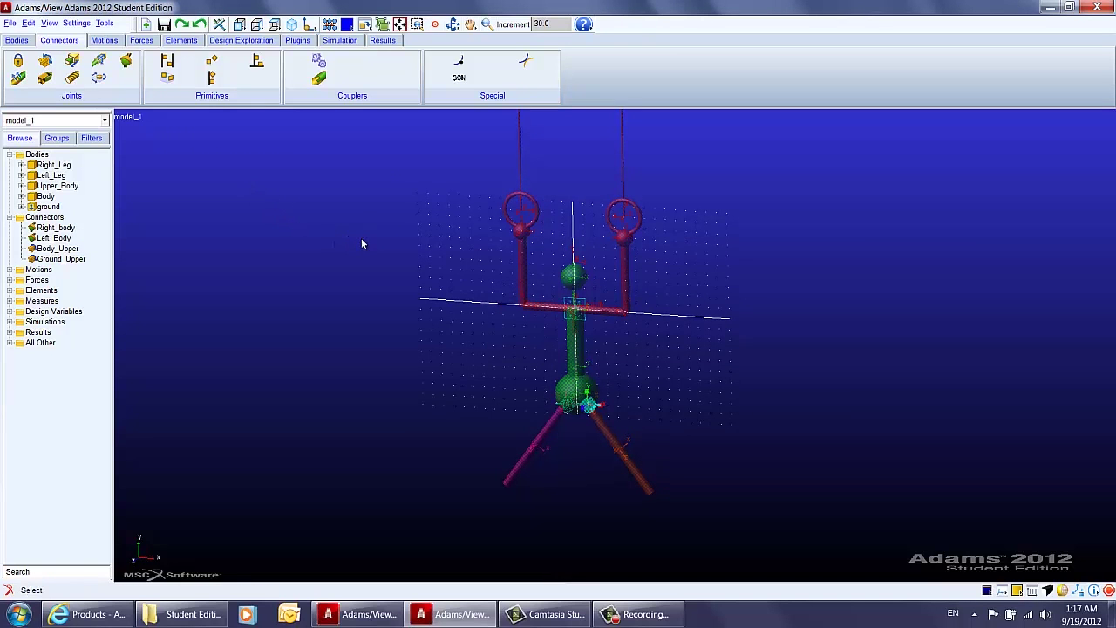
key(t)
drag(364, 239, 339, 264)
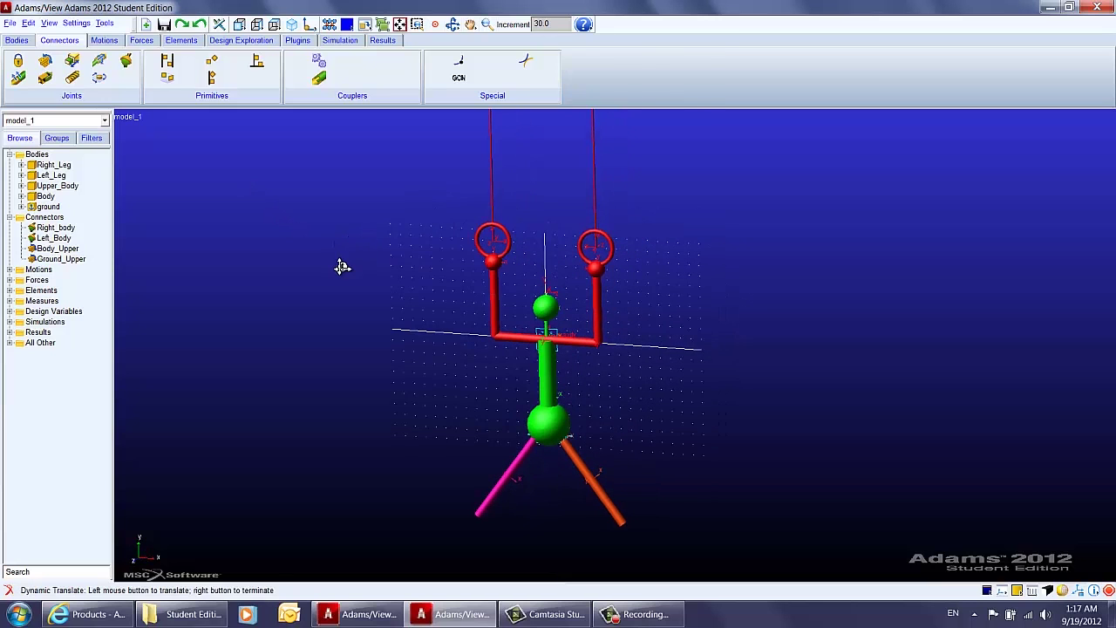
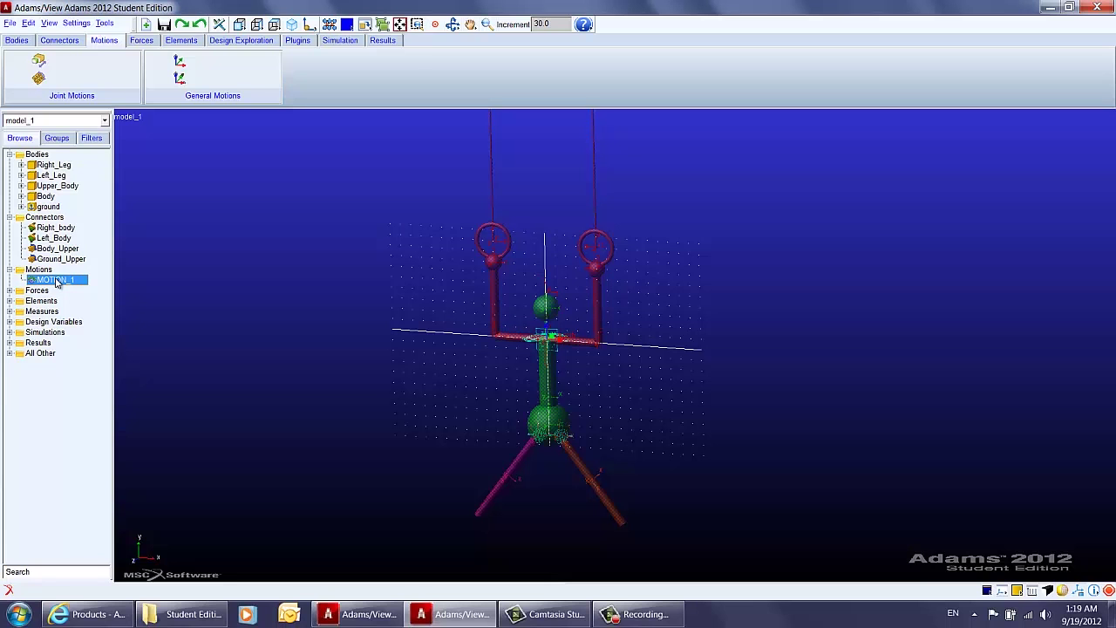
Set the time function of MOTION_1 on the Ground_Upper joint to 0.5*SIN( time ).
right_click(58, 281)
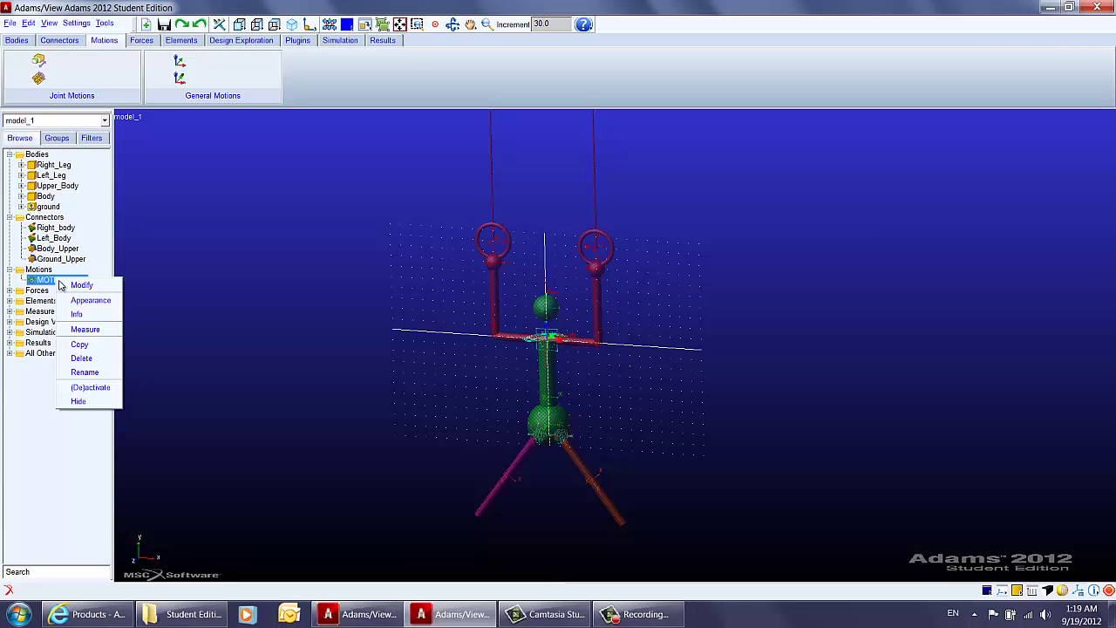
click(87, 286)
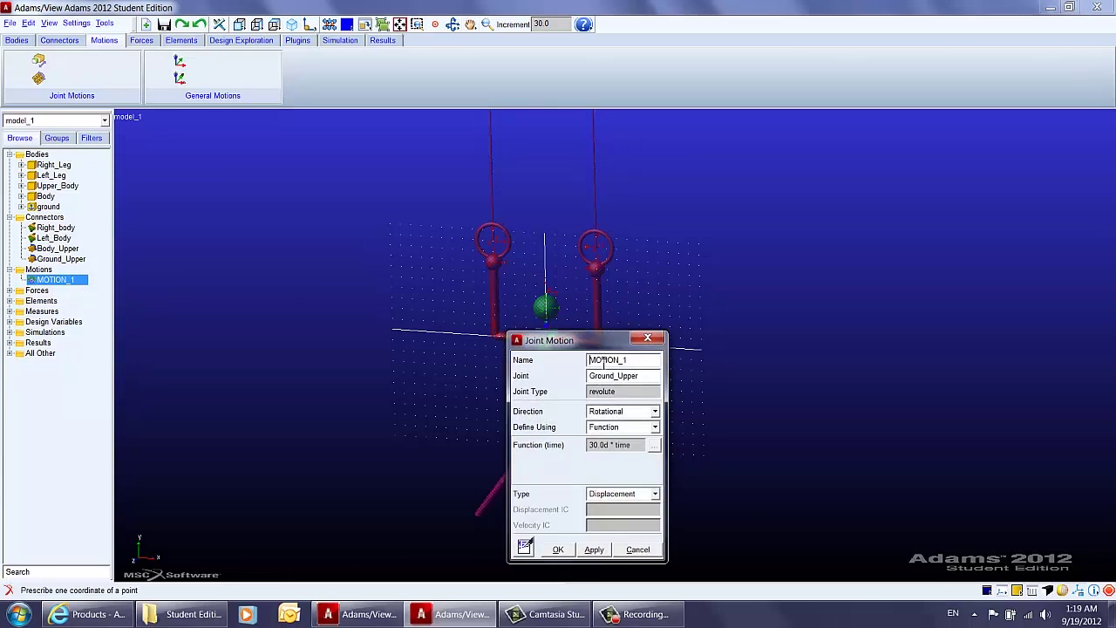
drag(591, 346, 319, 270)
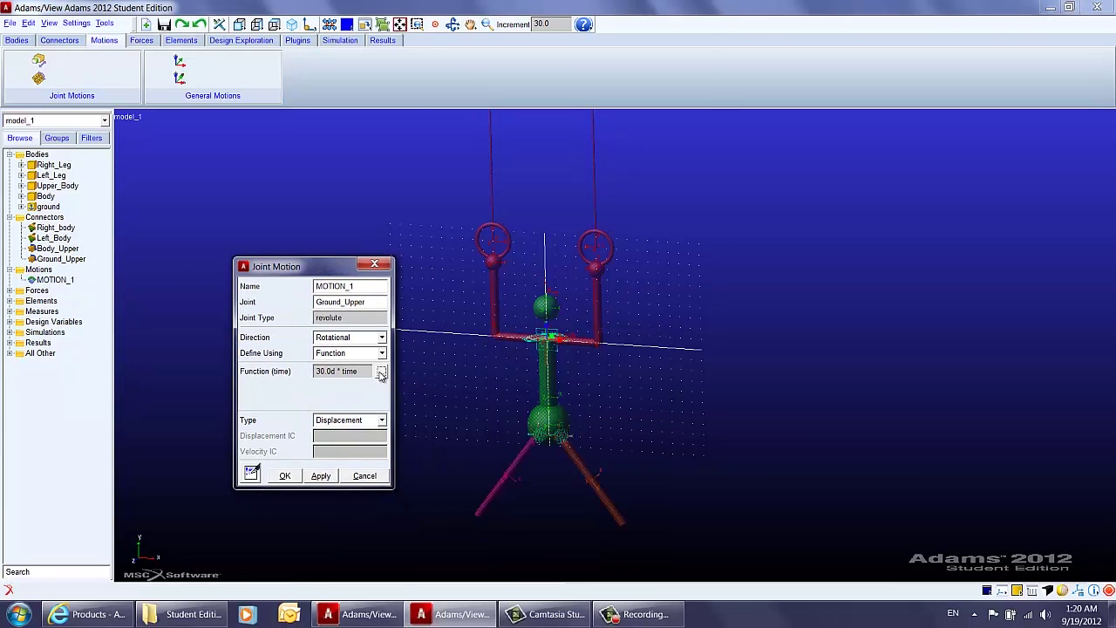
click(380, 371)
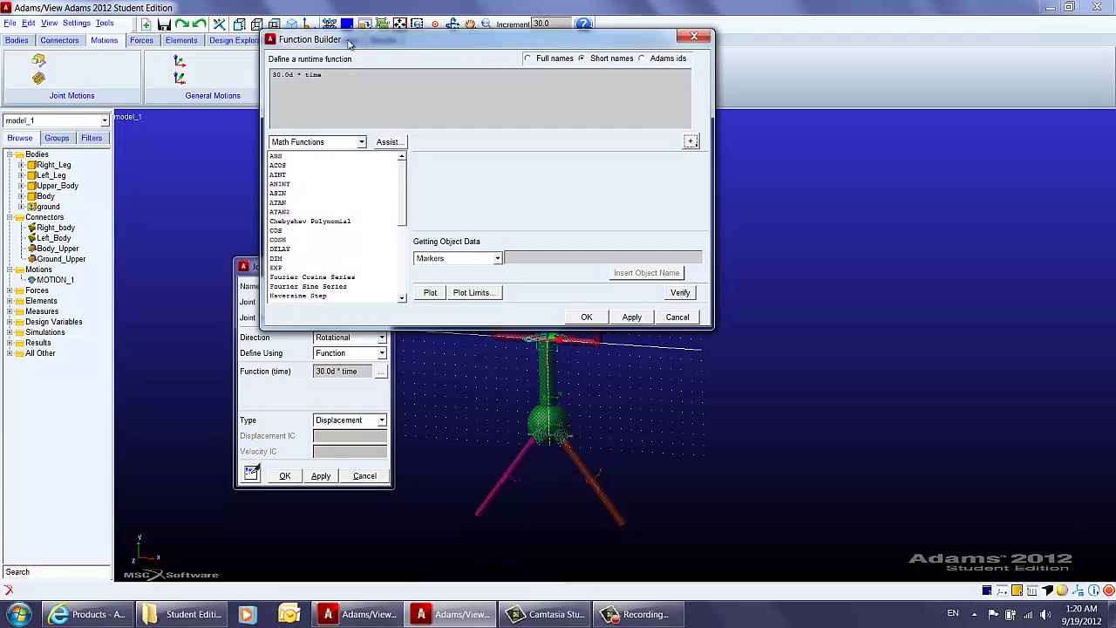
drag(350, 41, 353, 86)
scroll(404, 225, down, 5)
scroll(404, 225, up, 5)
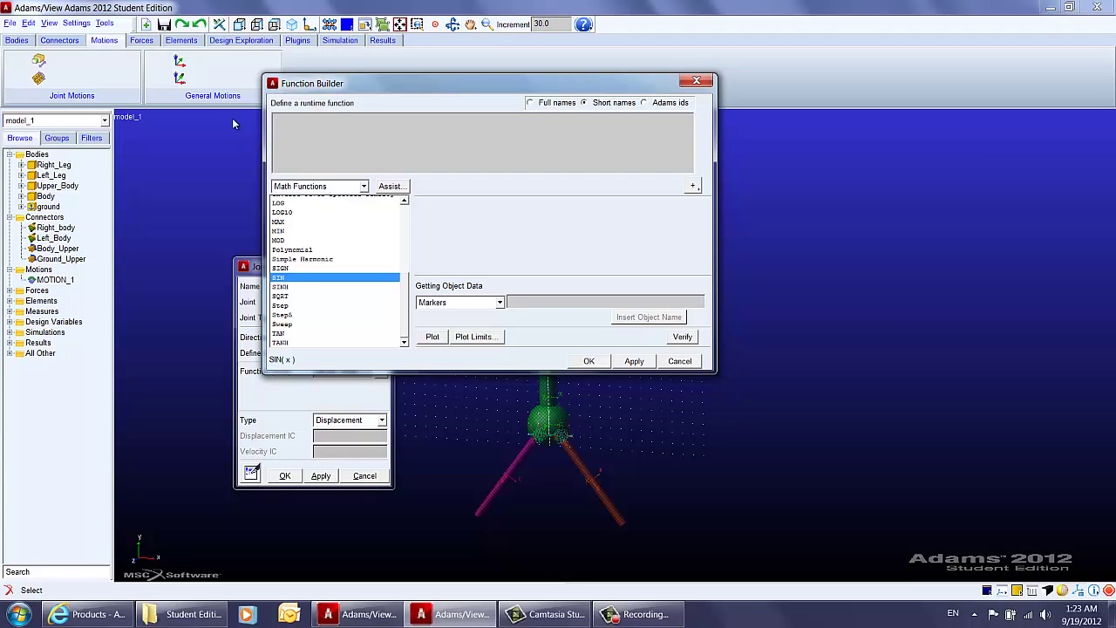
text(0.5*)
double_click(312, 278)
double_click(314, 118)
text(time)
click(586, 361)
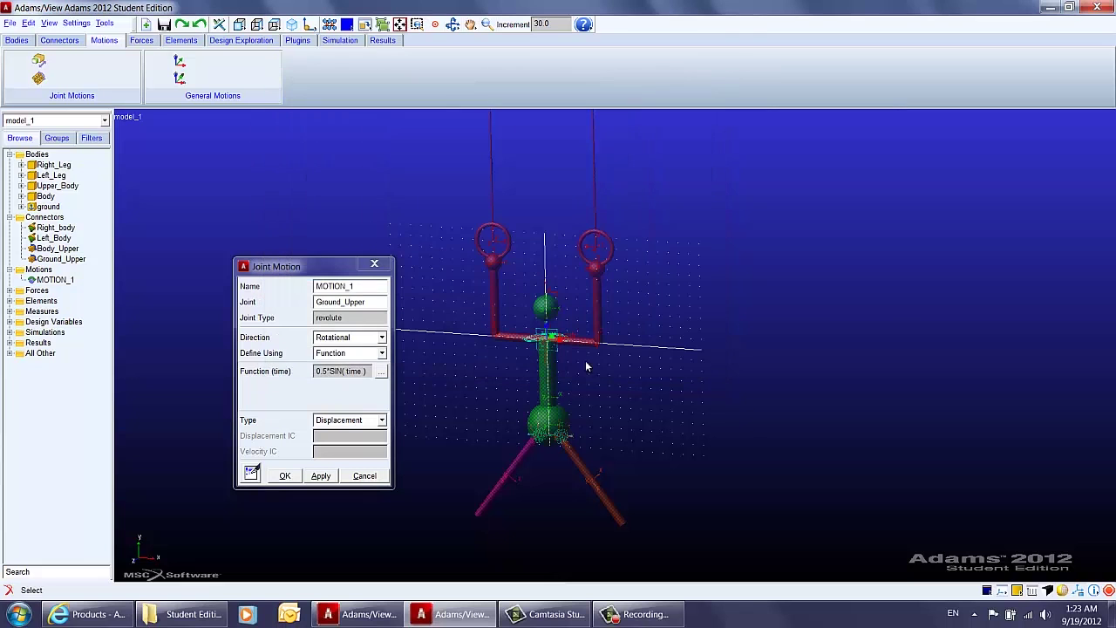
click(285, 477)
Rename the motion on the Ground_Upper joint as Upper_Ground.
key(r)
drag(314, 381, 345, 397)
right_click(471, 357)
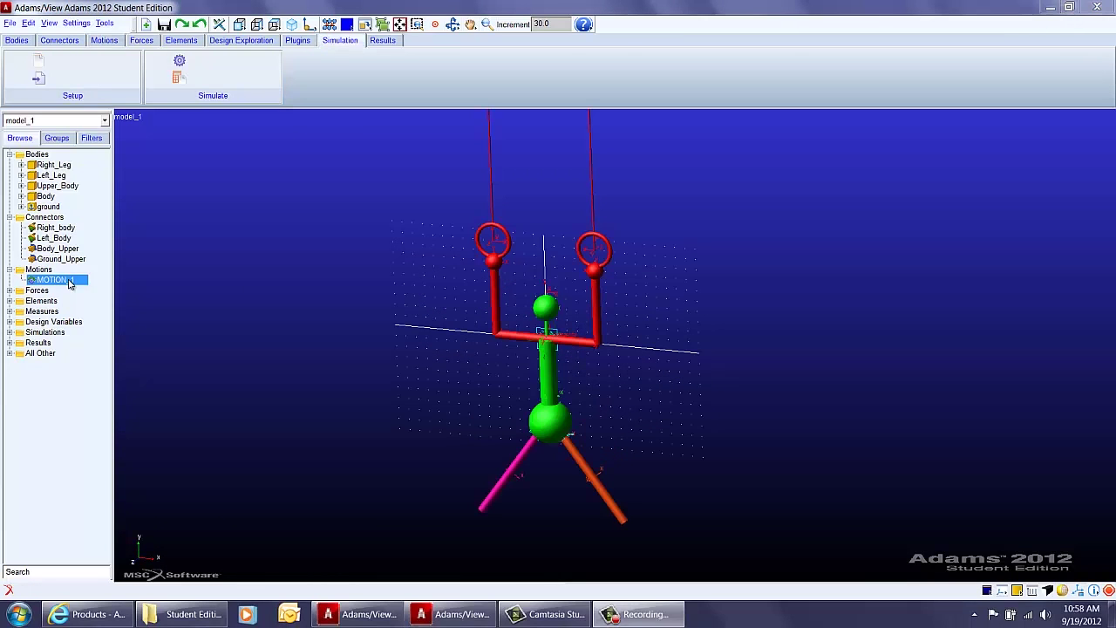
right_click(69, 284)
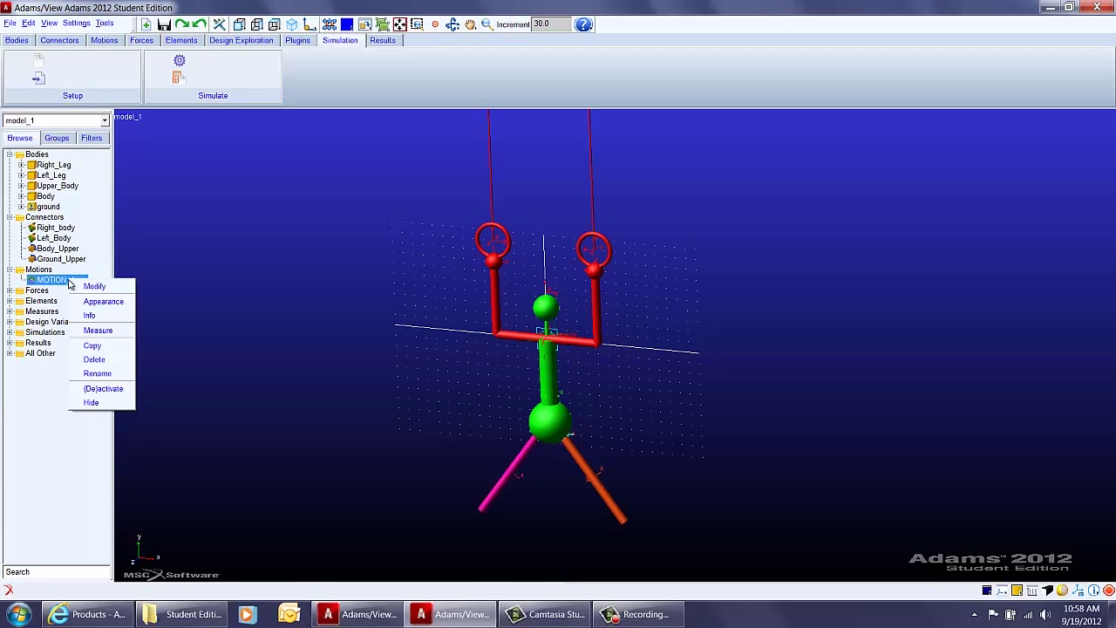
click(98, 373)
drag(323, 165, 291, 169)
text(Upper_Ground)
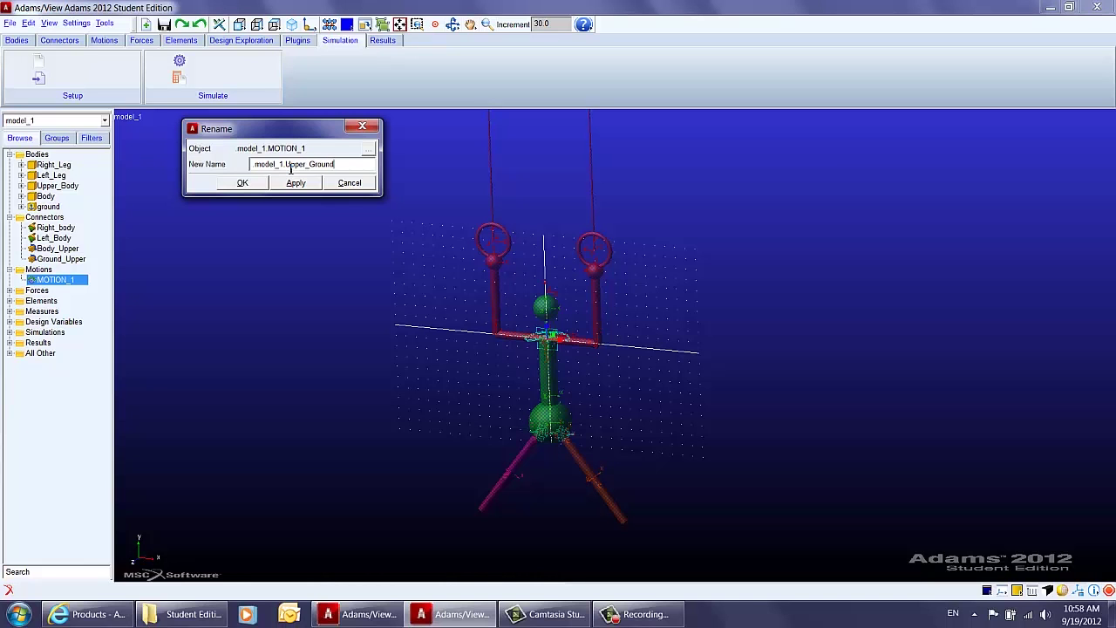
click(242, 182)
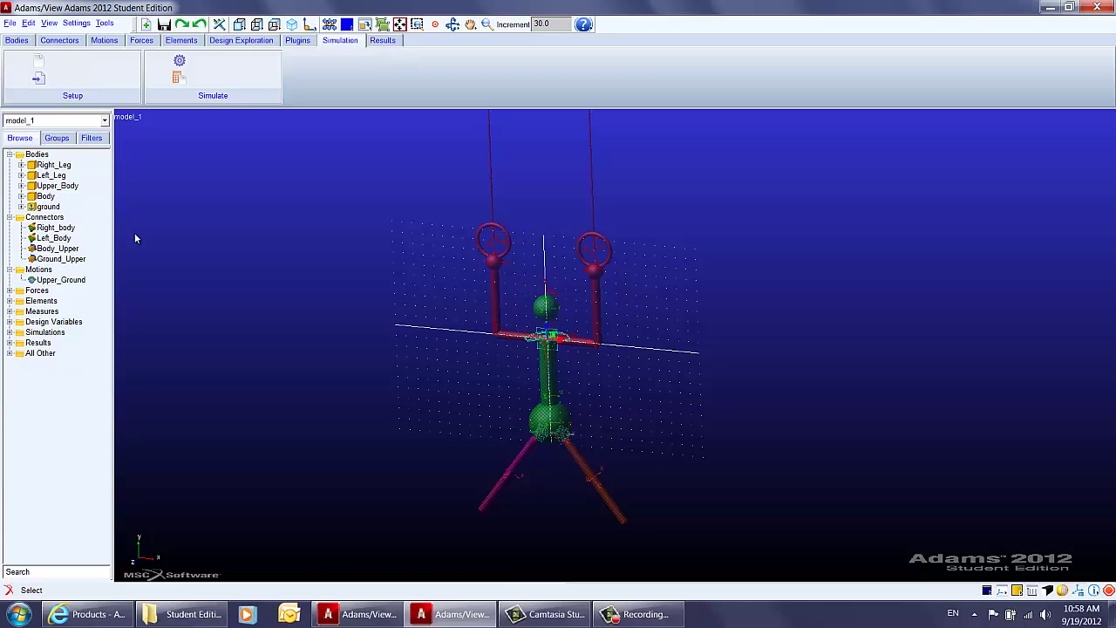
click(74, 249)
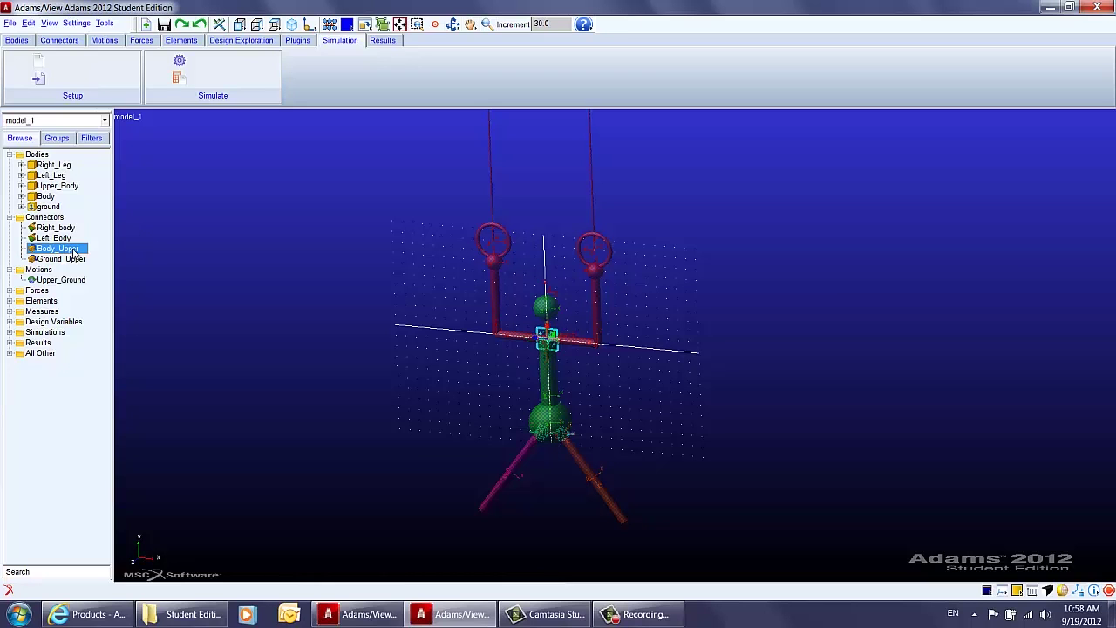
right_click(75, 253)
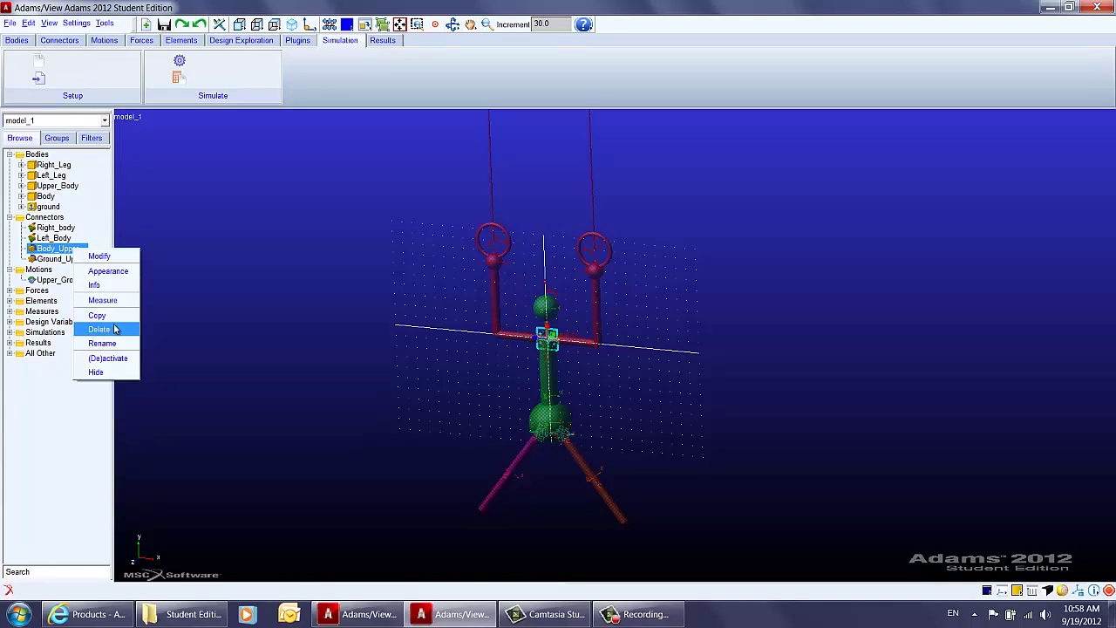
click(64, 251)
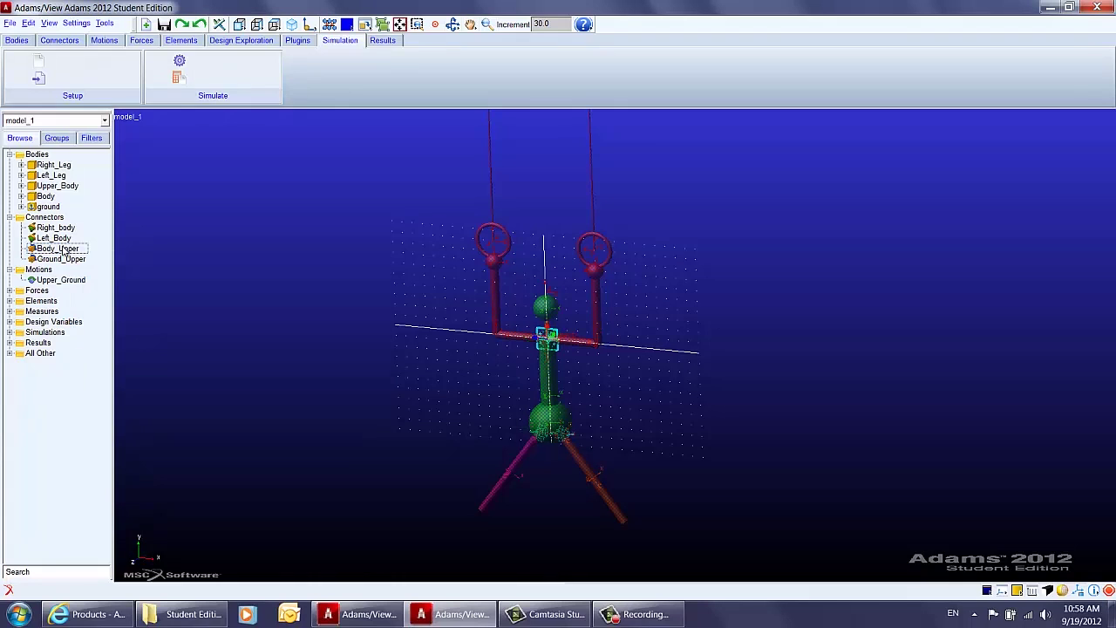
click(18, 41)
click(54, 41)
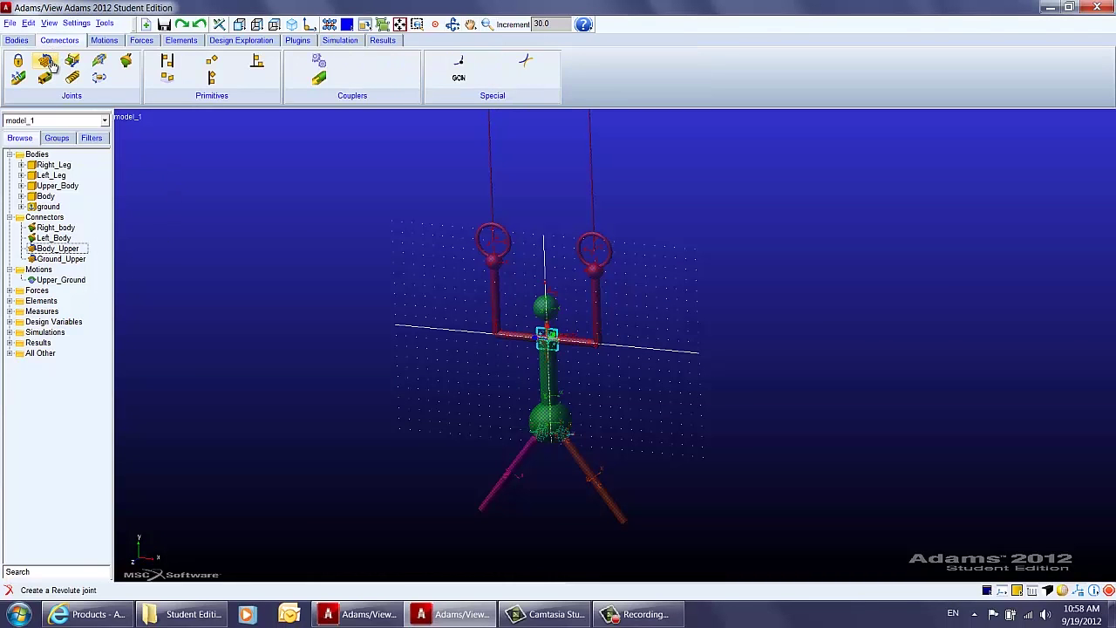
Apply a rotational joint motion with a rotational speed of 30.0 to the Body_Upper revolute joint at the crossbar's centre.
click(92, 41)
click(41, 77)
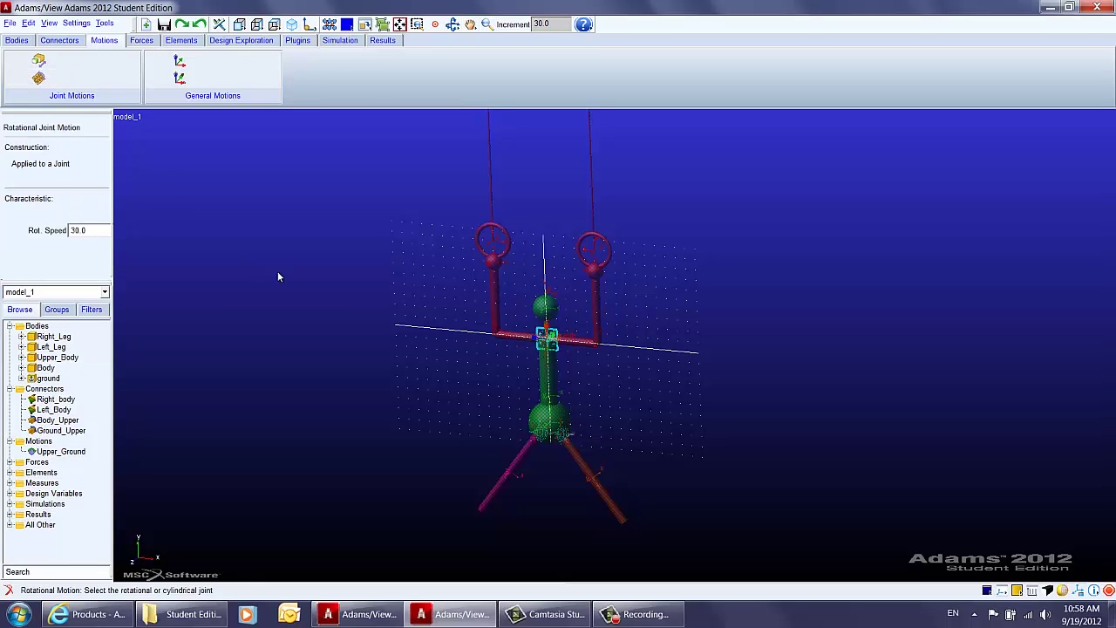
click(548, 337)
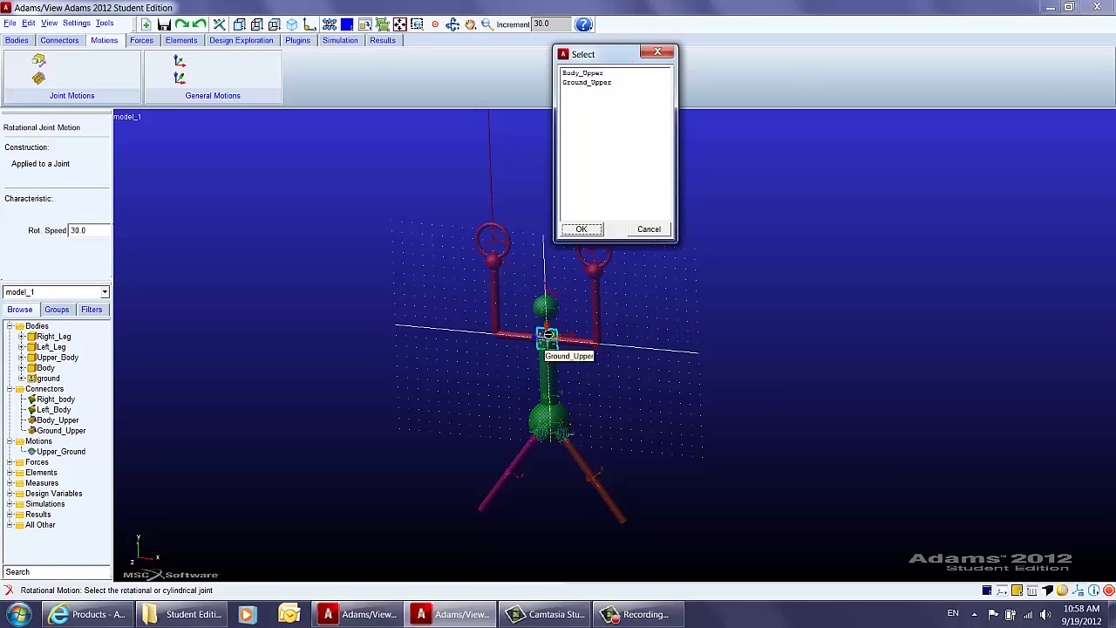
click(591, 75)
drag(594, 57, 771, 182)
click(782, 207)
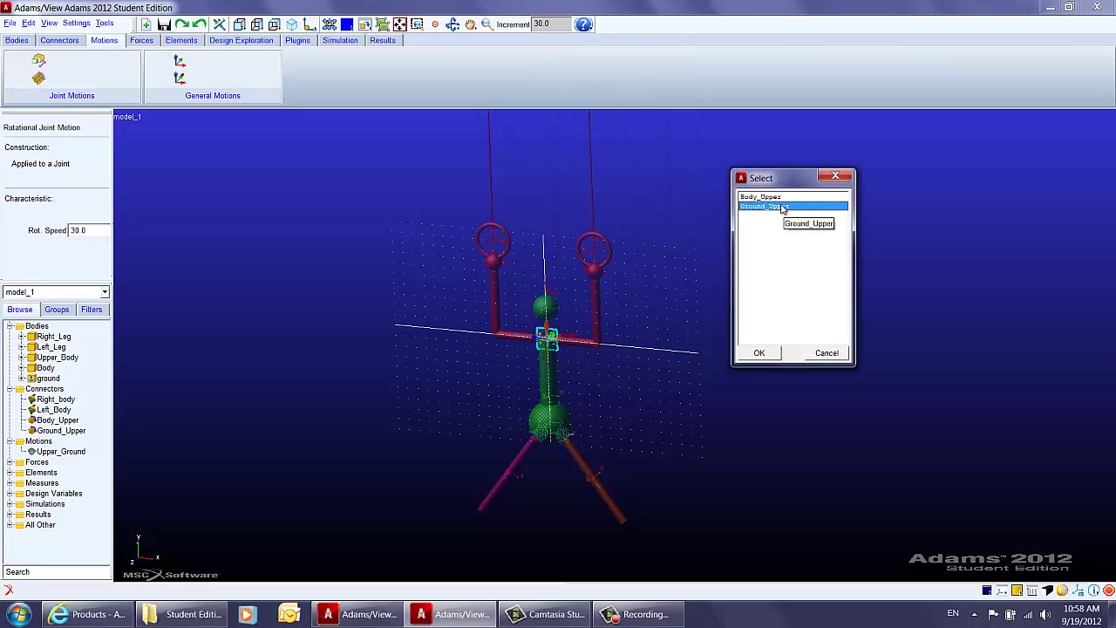
click(784, 197)
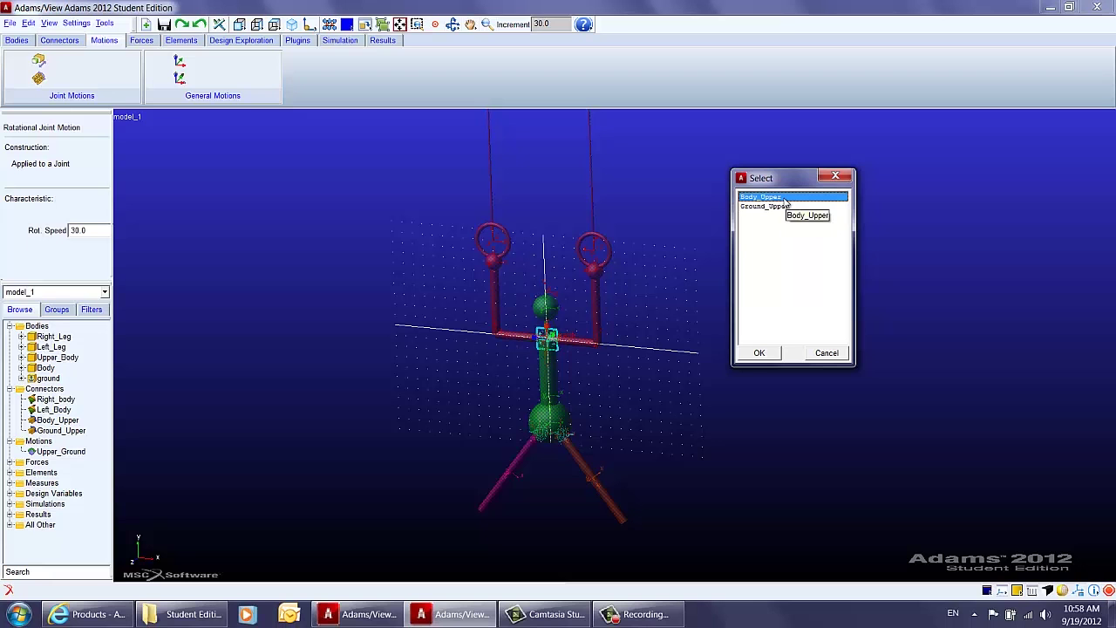
click(762, 354)
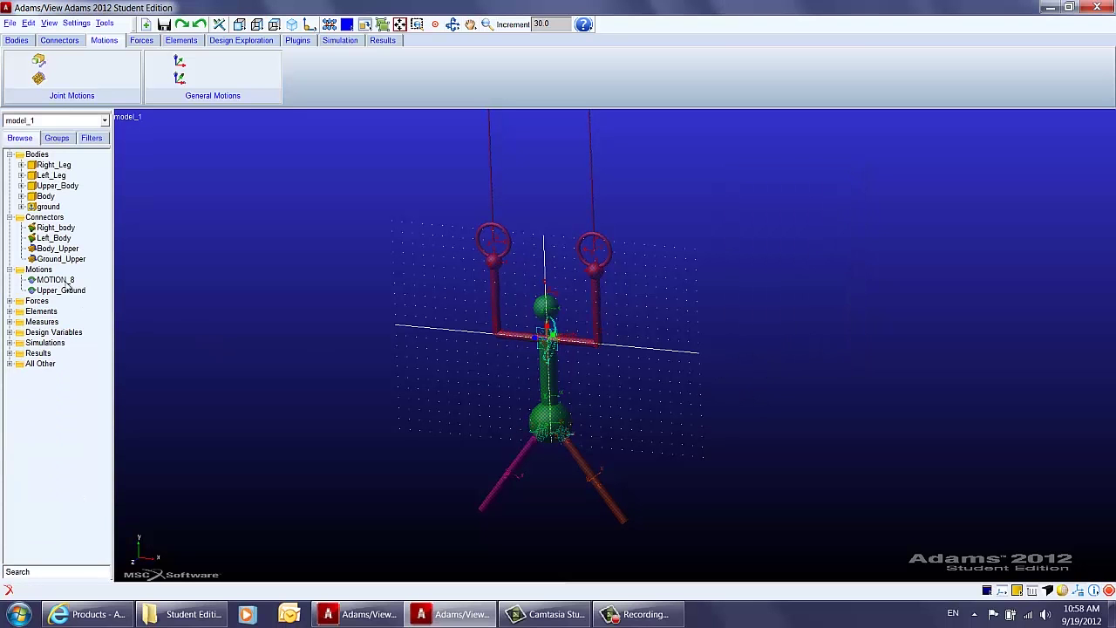
Set the time function of the motion on the Body_Upper joint to 5*SIN( time ).
click(54, 280)
right_click(66, 277)
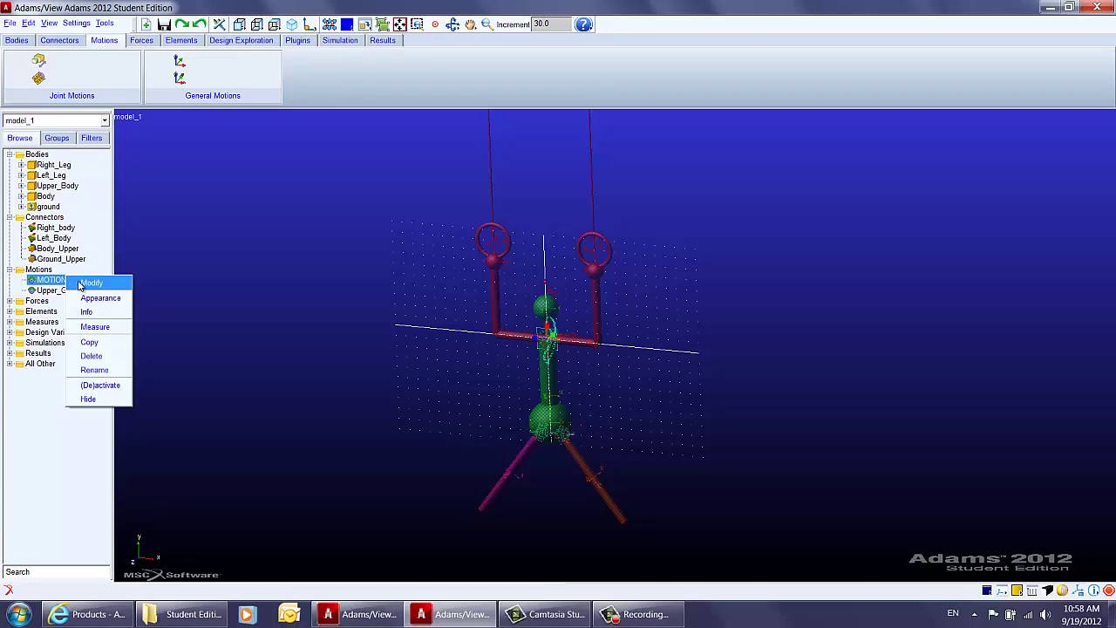
click(91, 282)
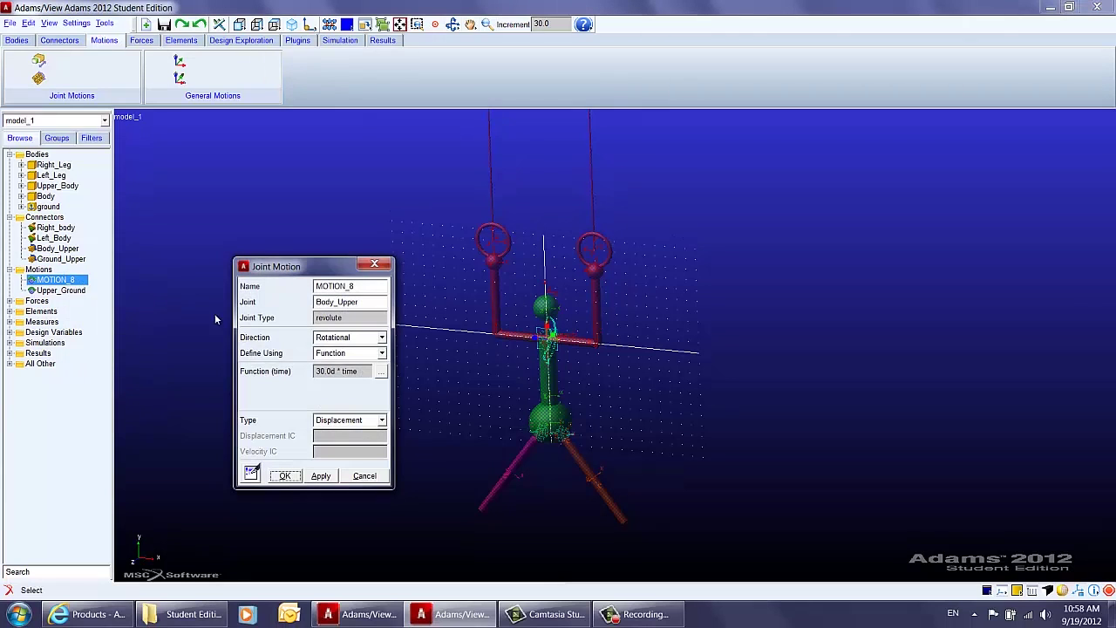
click(383, 371)
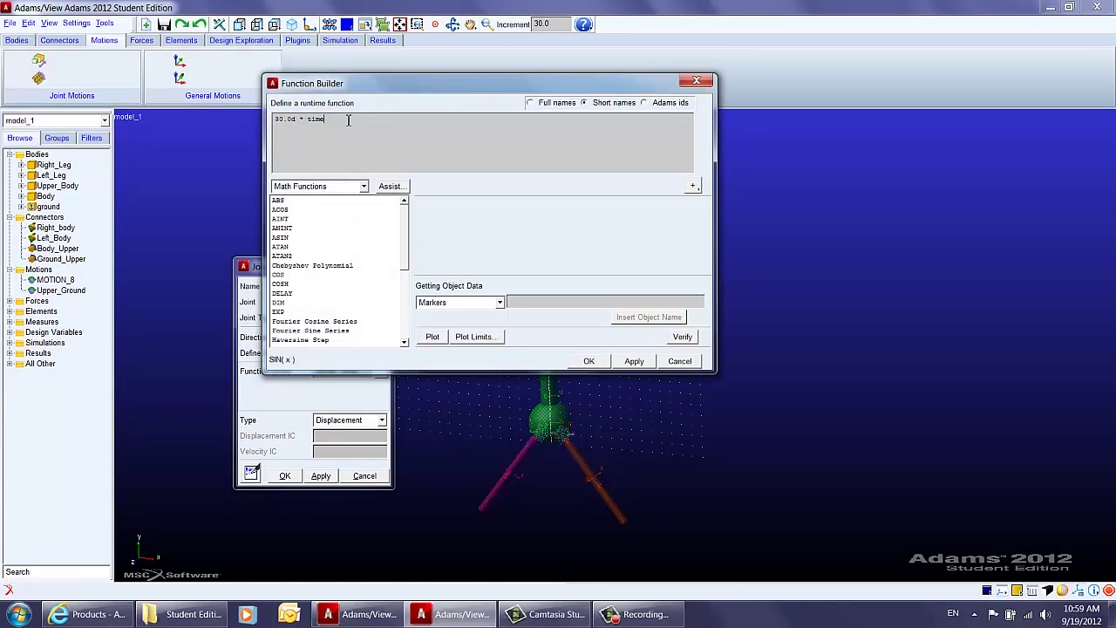
text(s)
text(*)
drag(403, 248, 410, 296)
double_click(304, 313)
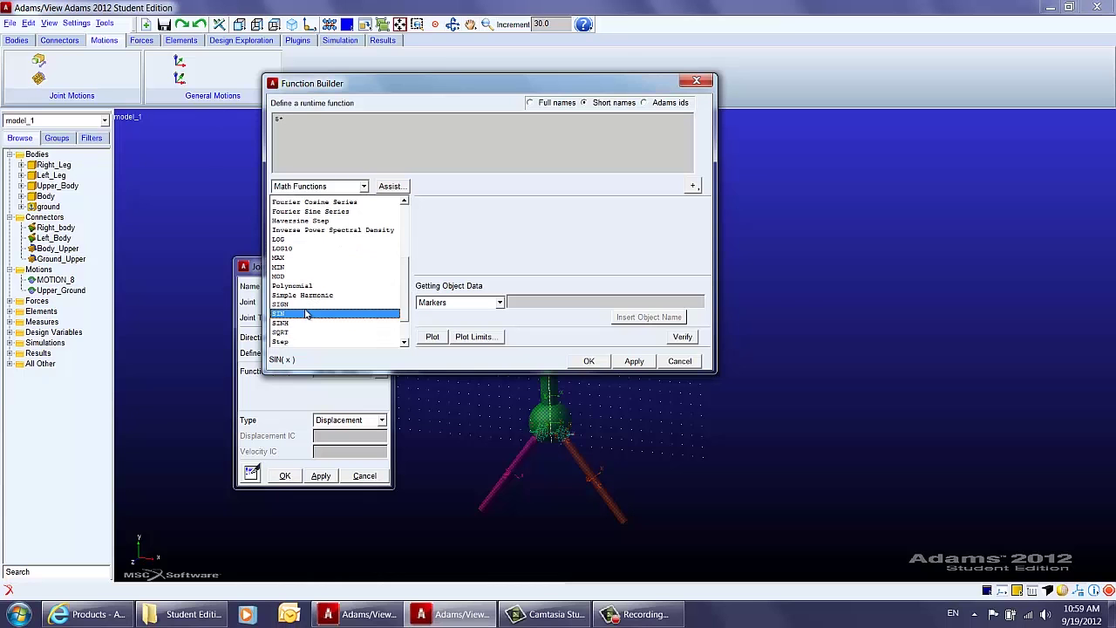
double_click(306, 121)
text(time)
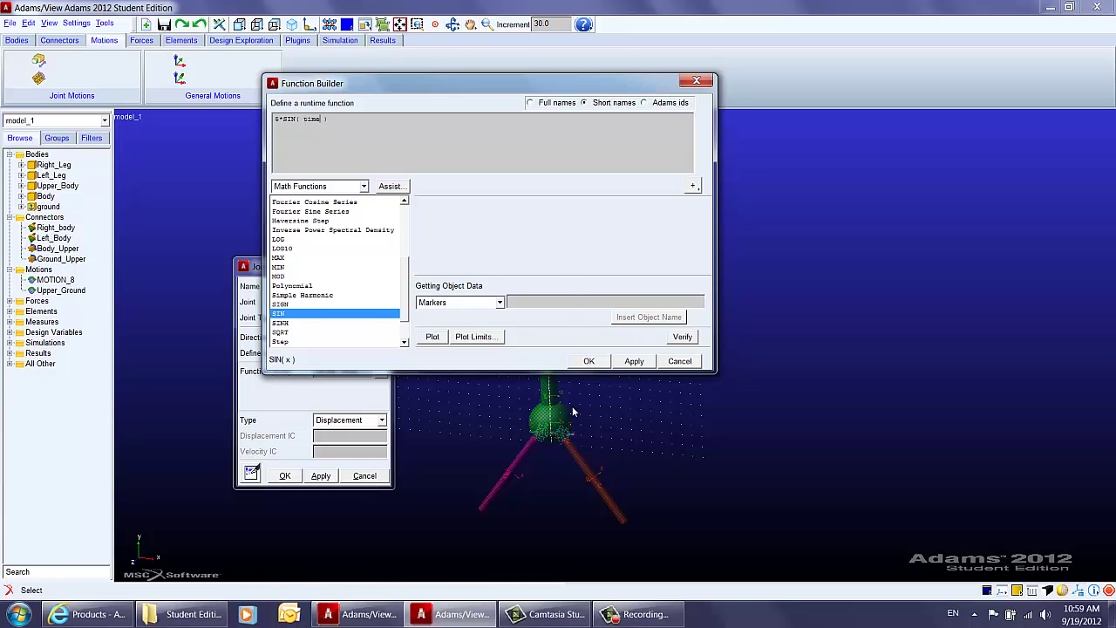
click(589, 361)
click(285, 475)
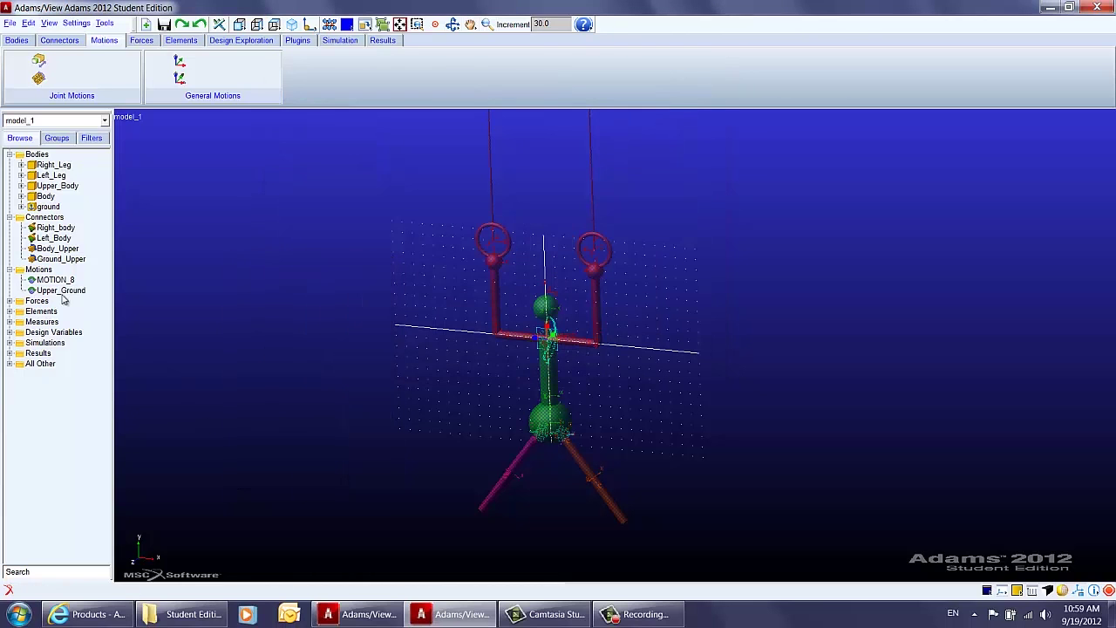
Rename the motion on the Body_Upper joint, MOTION_8, as Body_Upper_Motion.
right_click(55, 280)
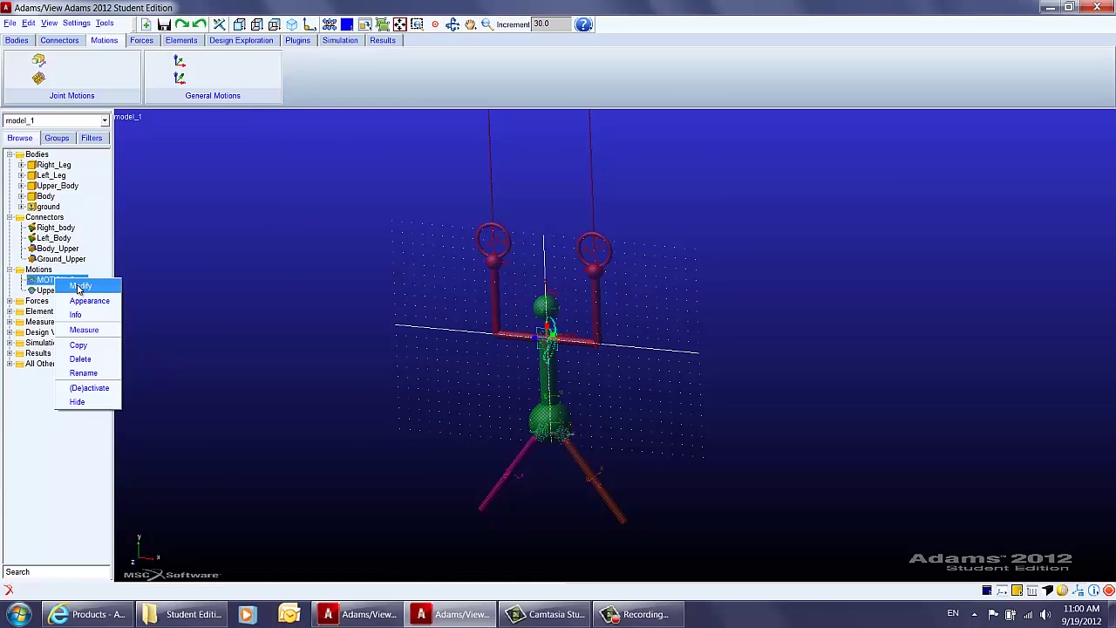
click(83, 374)
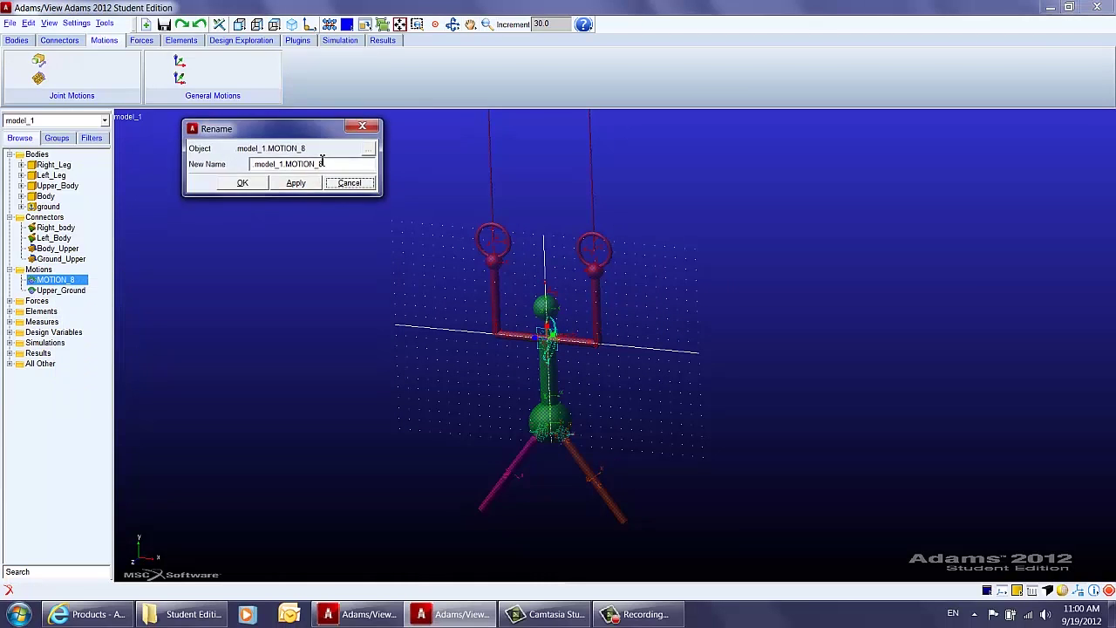
drag(326, 164, 287, 164)
text(Body_Upper_Motion)
click(243, 182)
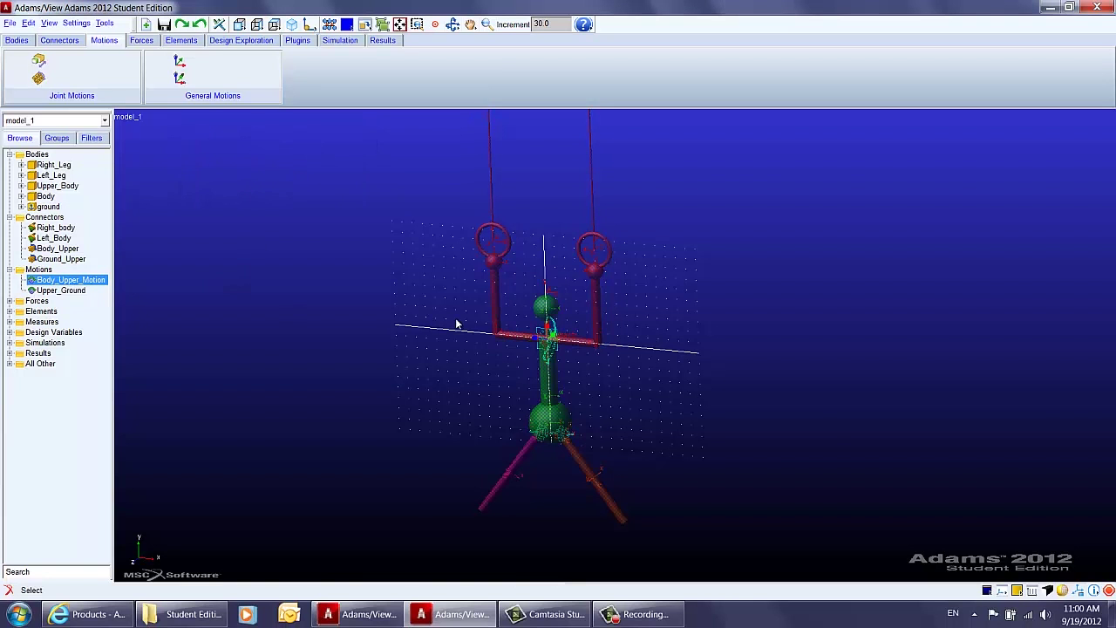
Examine the joint motions at the crossbar's centre up close and from a different angle.
key(w)
drag(517, 298, 582, 413)
key(r)
drag(653, 378, 613, 394)
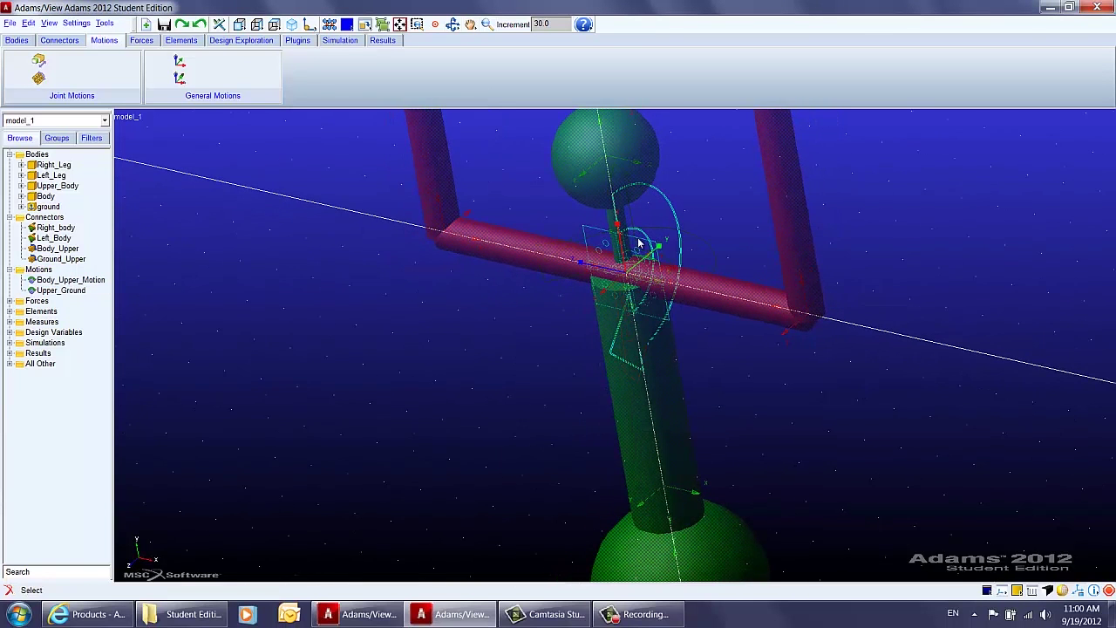
key(t)
drag(658, 318, 589, 341)
key(r)
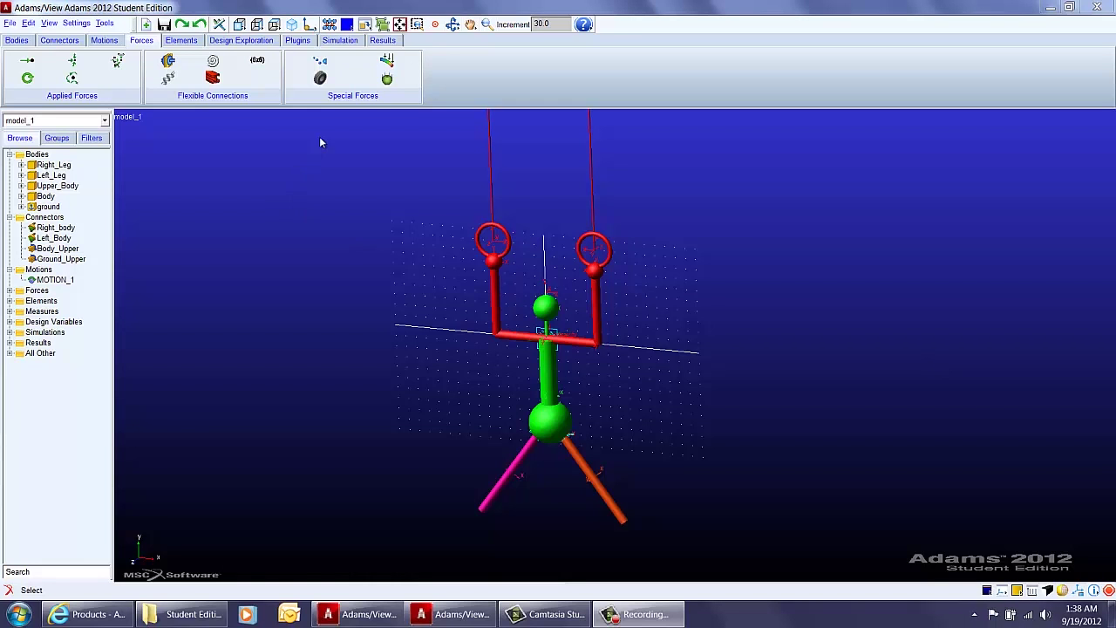
click(349, 44)
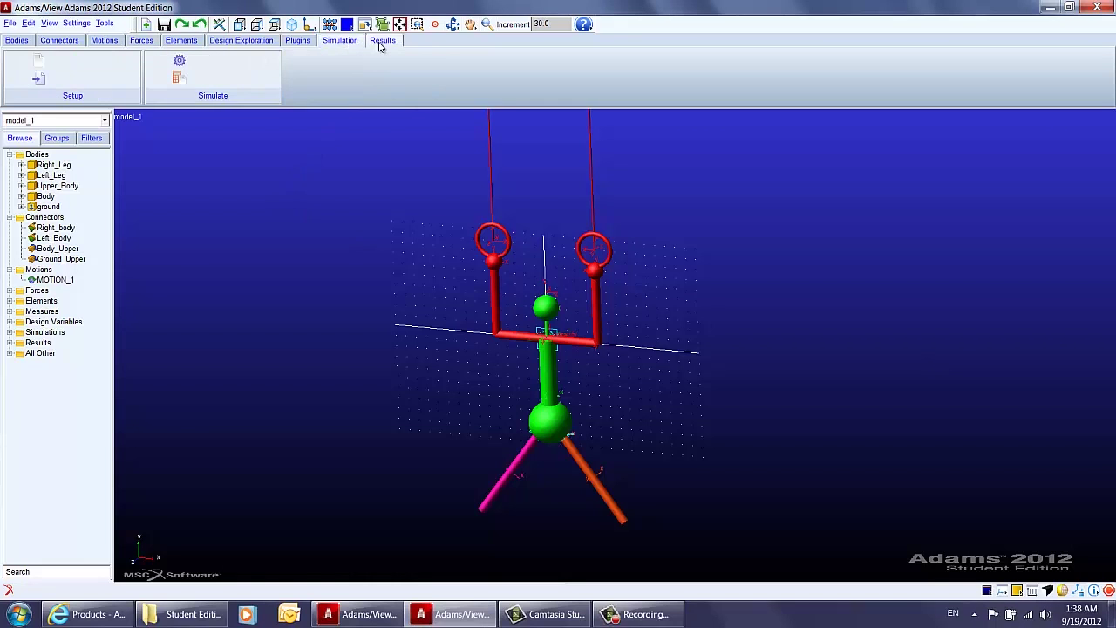
click(381, 43)
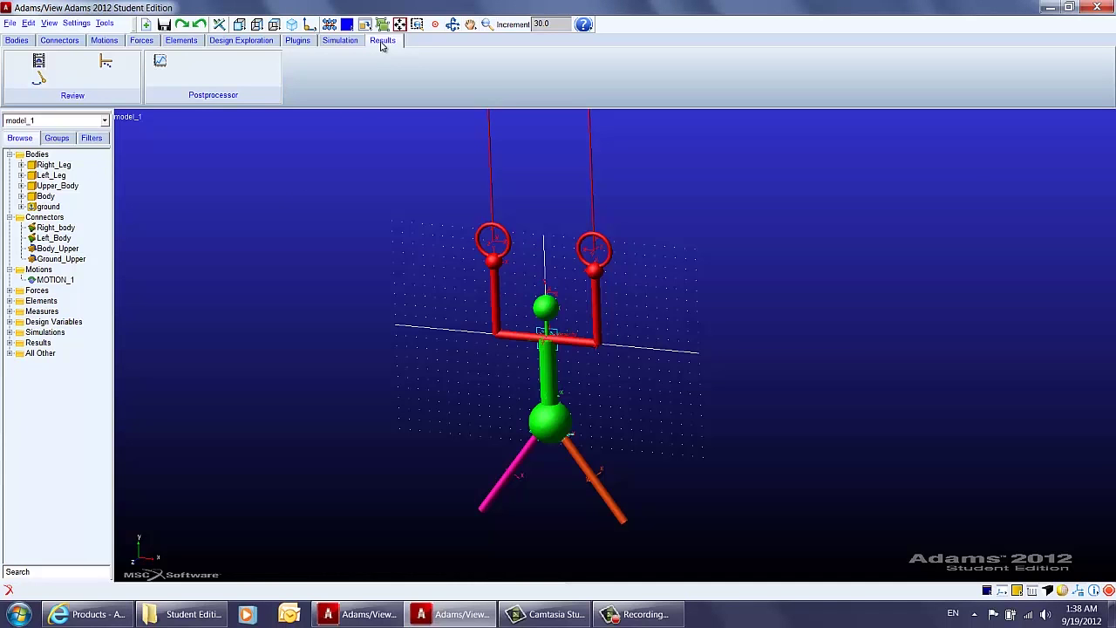
click(152, 44)
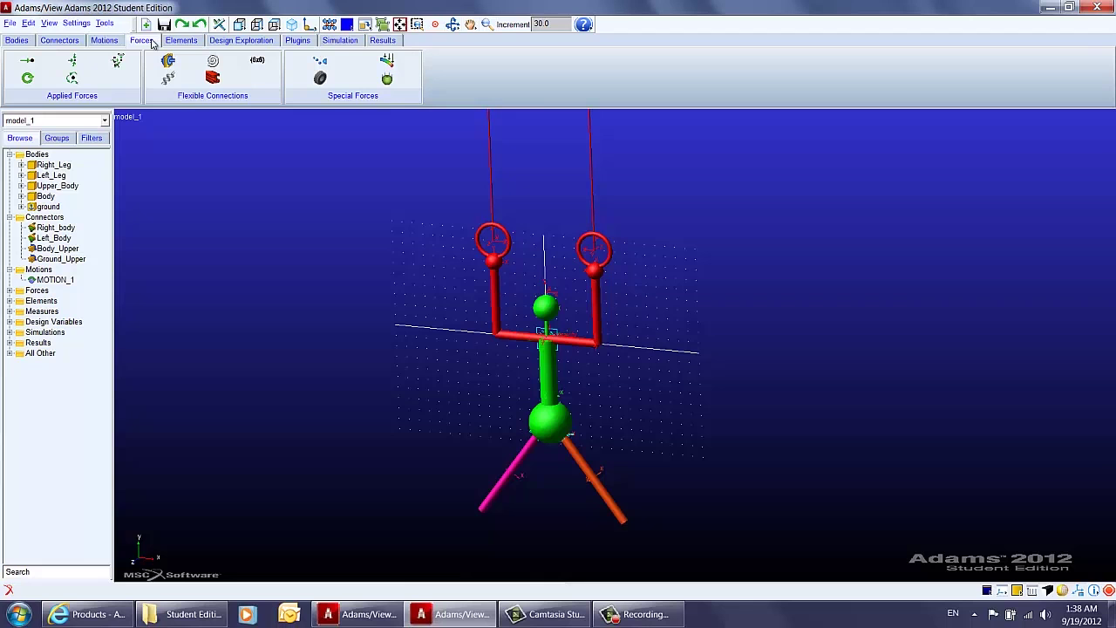